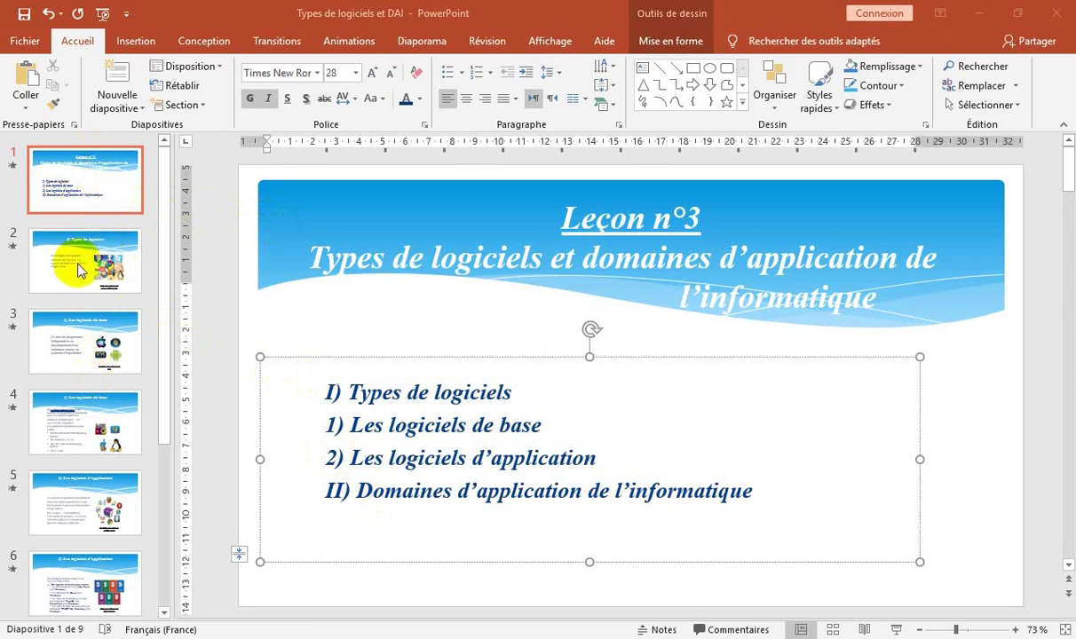
Look at slide 3 and the slide layout menus, returning to the title slide unchanged
click(86, 341)
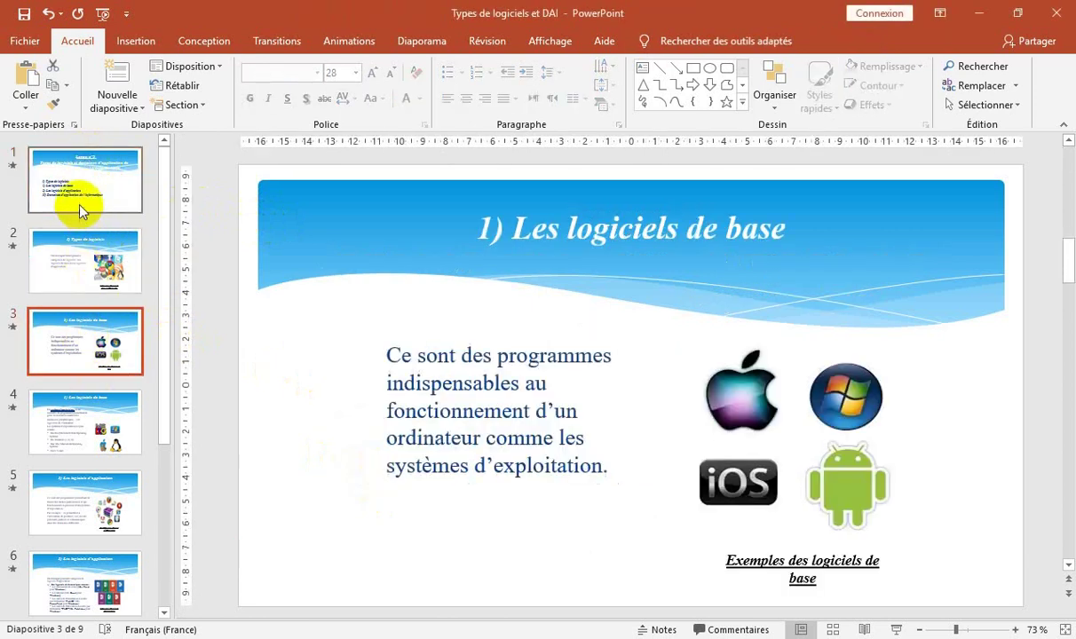
click(86, 178)
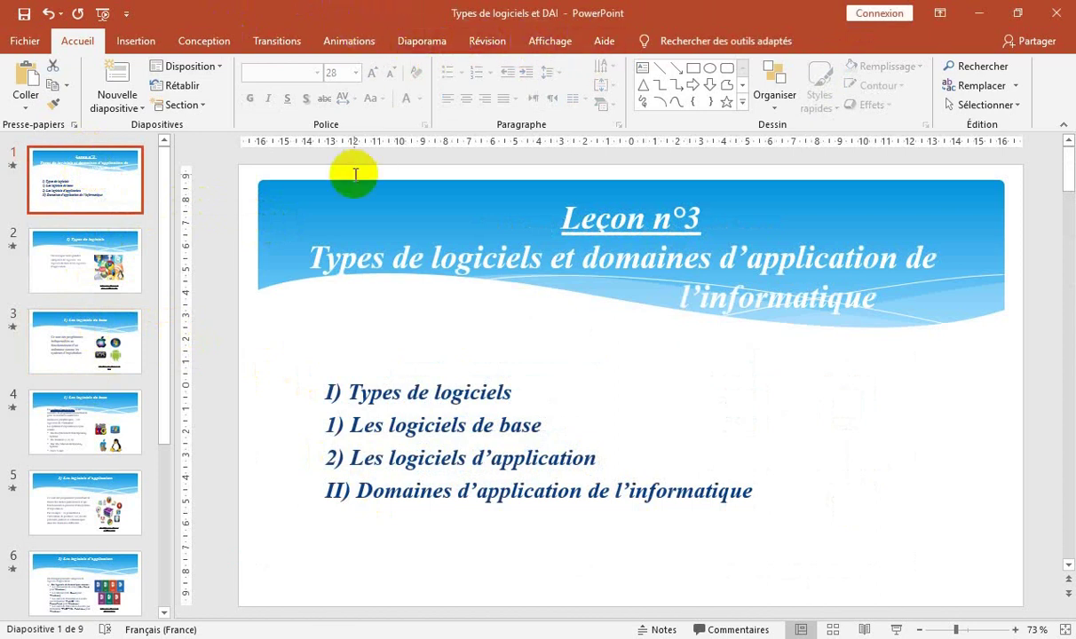
click(138, 108)
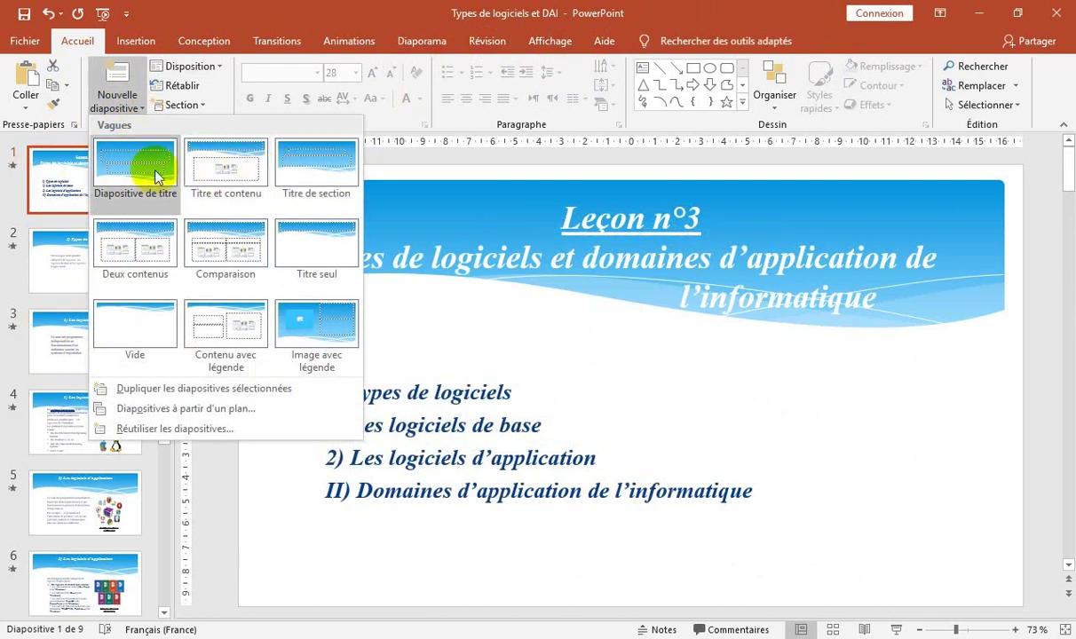
click(48, 191)
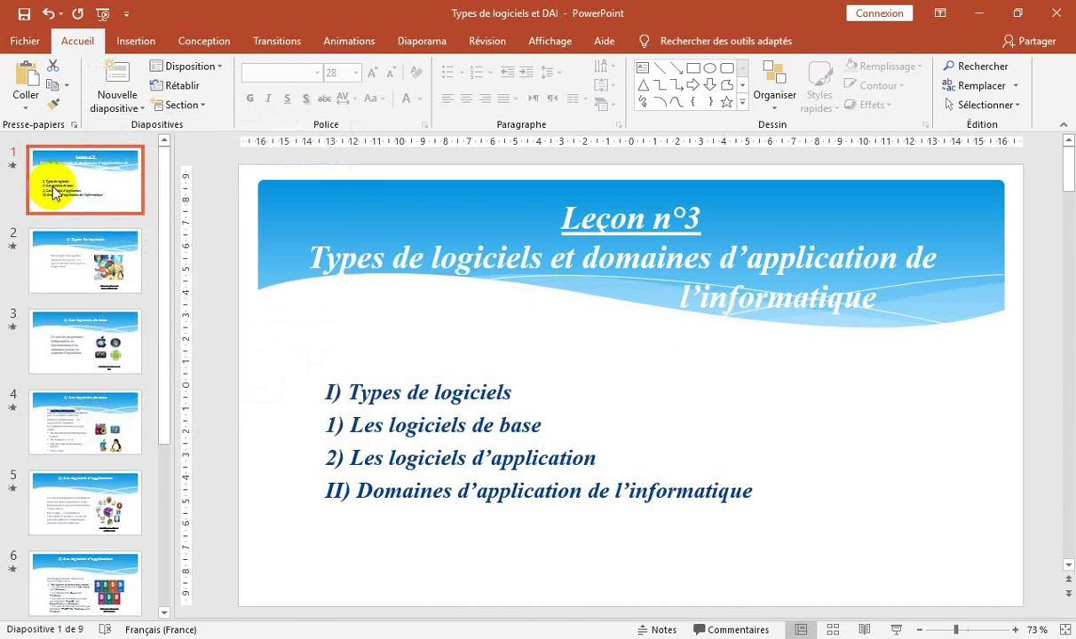
click(219, 69)
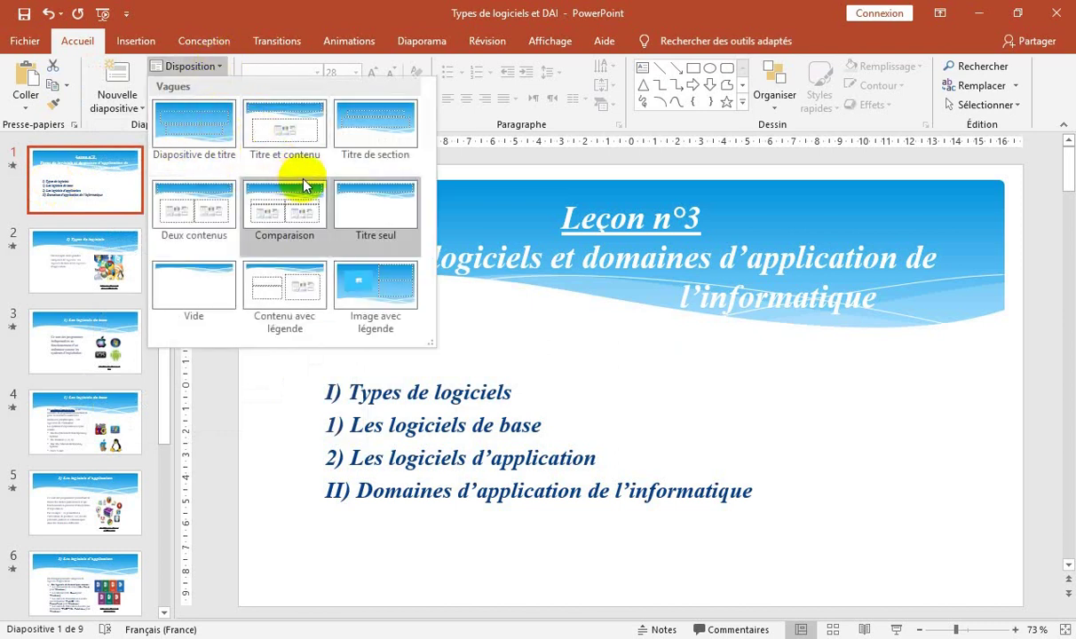
click(95, 186)
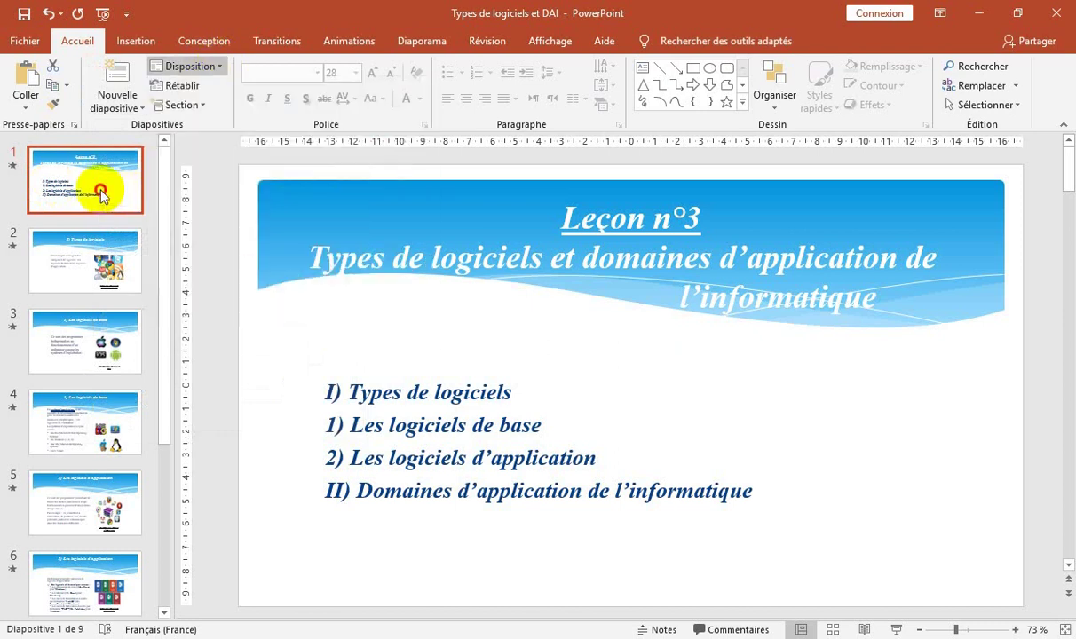
Open the Volet Animation from the Animations tab to list the slide's five effects
click(194, 41)
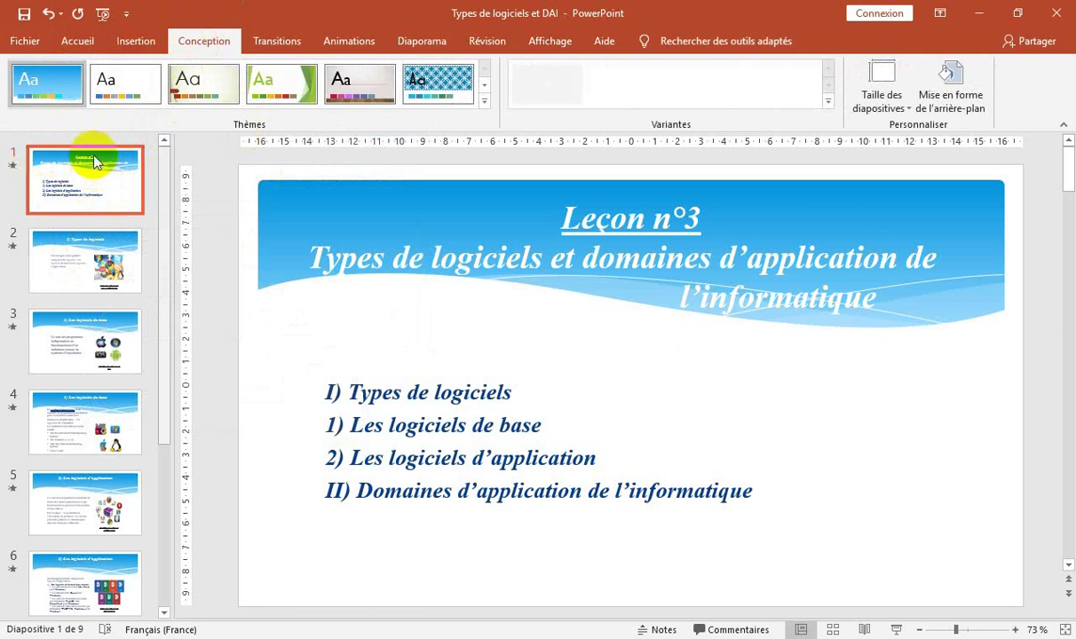
click(349, 42)
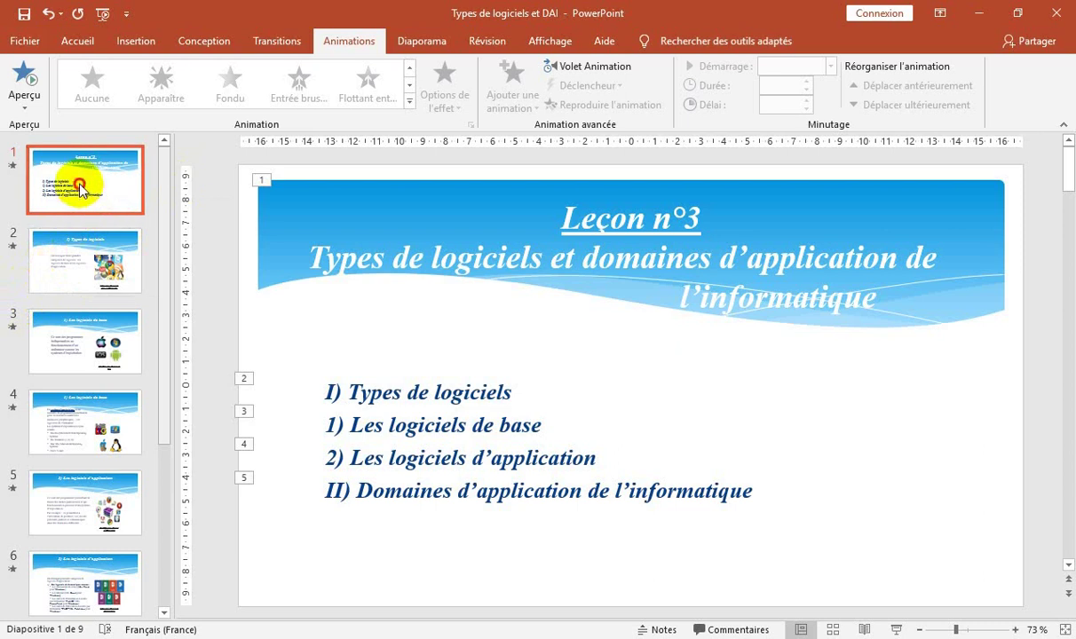
click(619, 71)
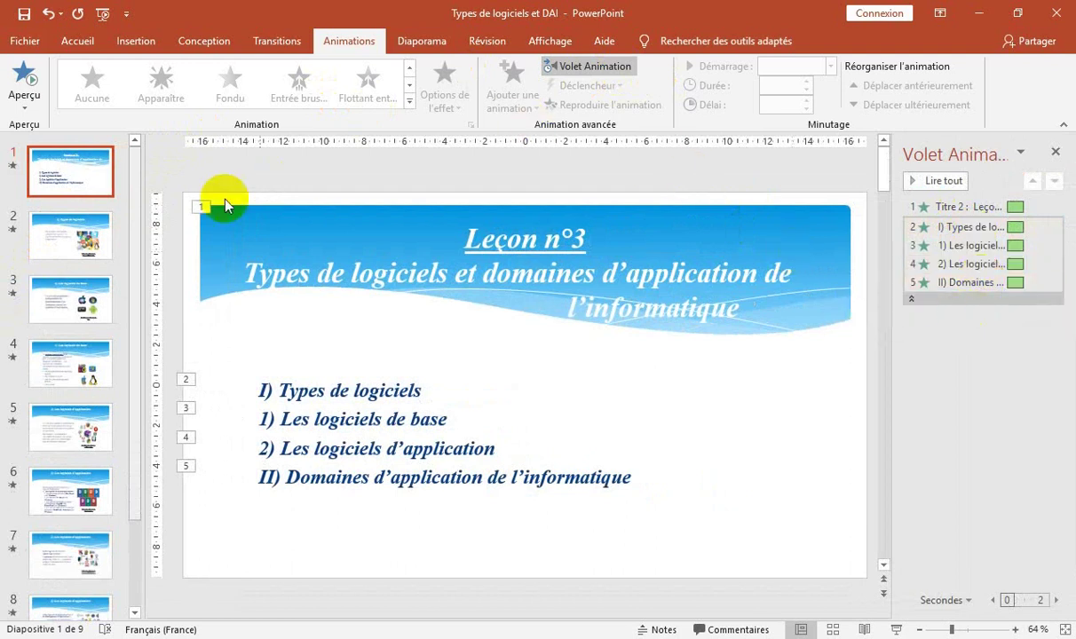
click(290, 393)
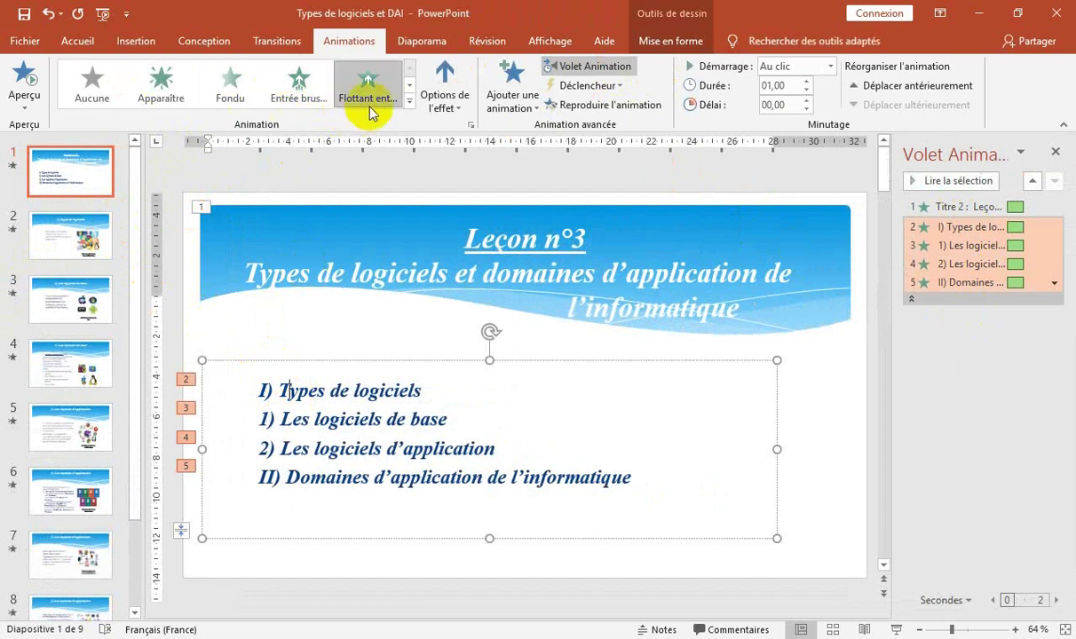
click(408, 104)
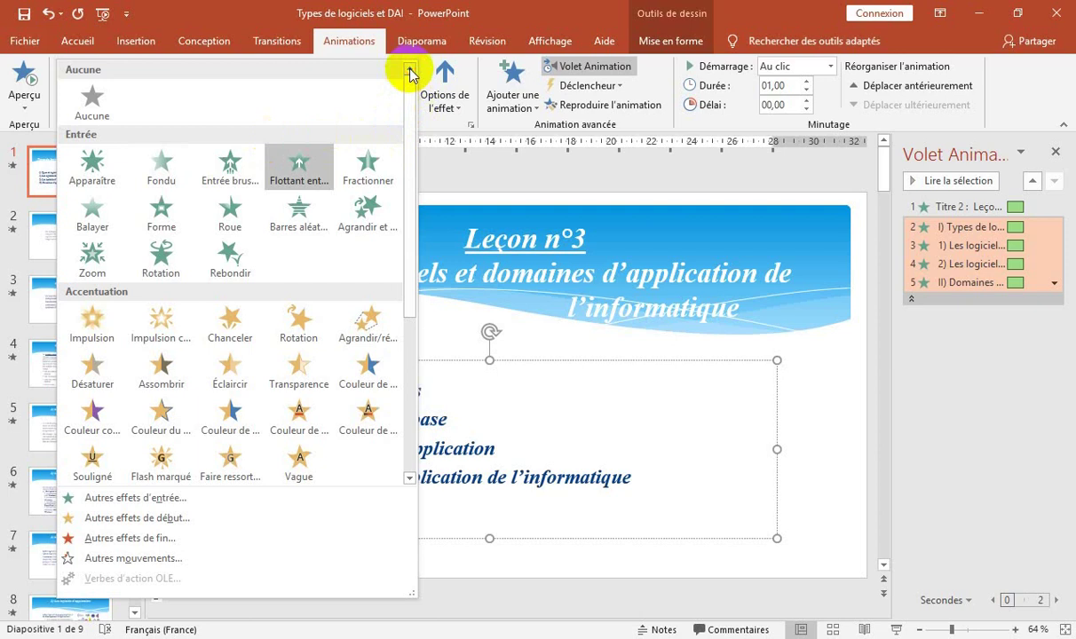
key(Escape)
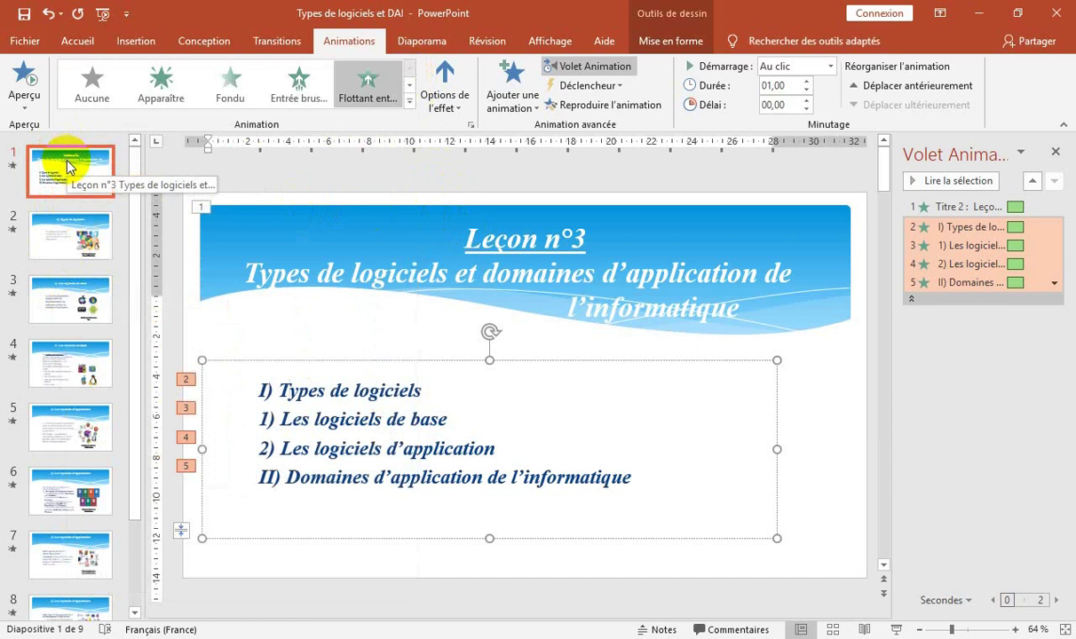
On the Insertion tab, check the Vidéo options, then open the Audio dropdown
click(130, 42)
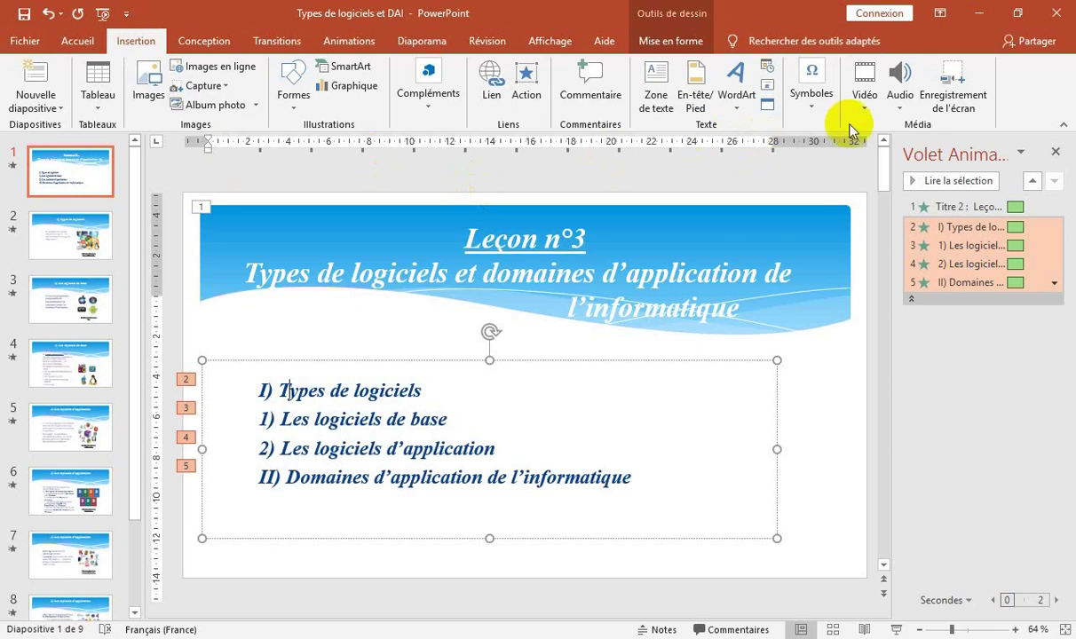
click(867, 108)
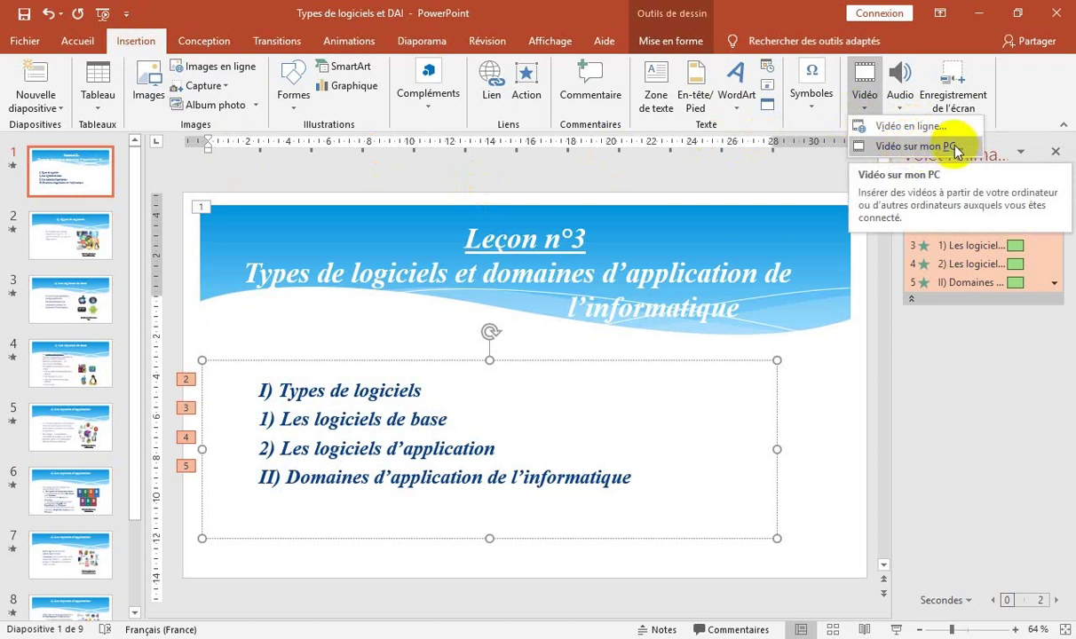
click(903, 105)
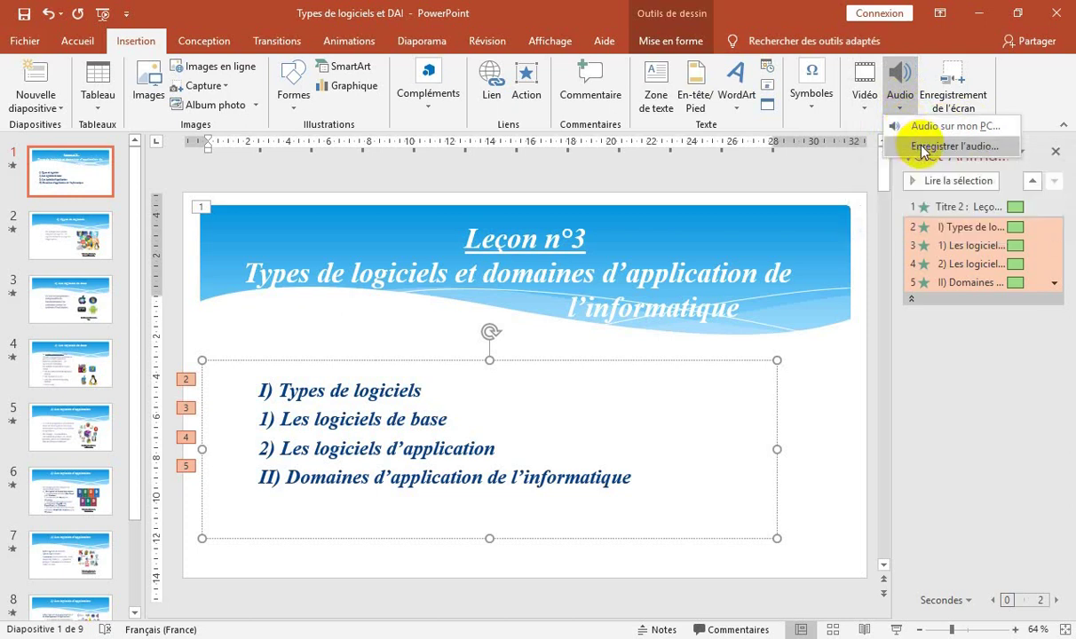
Record a roughly 24-second narration with Enregistrer l'audio and insert it as 'Son enregistré'
click(924, 148)
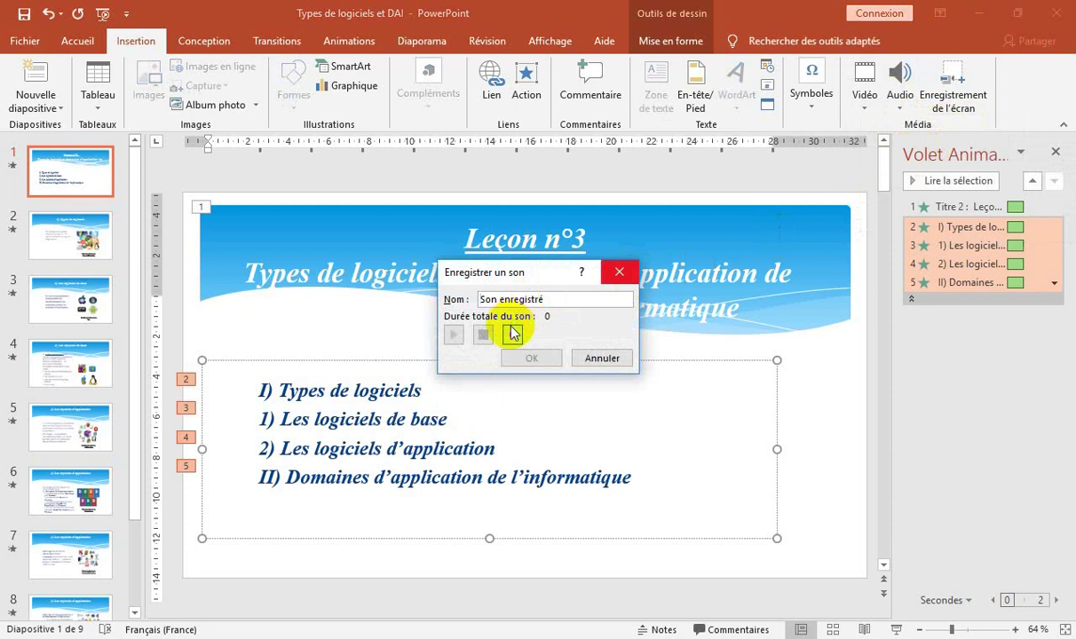
click(513, 334)
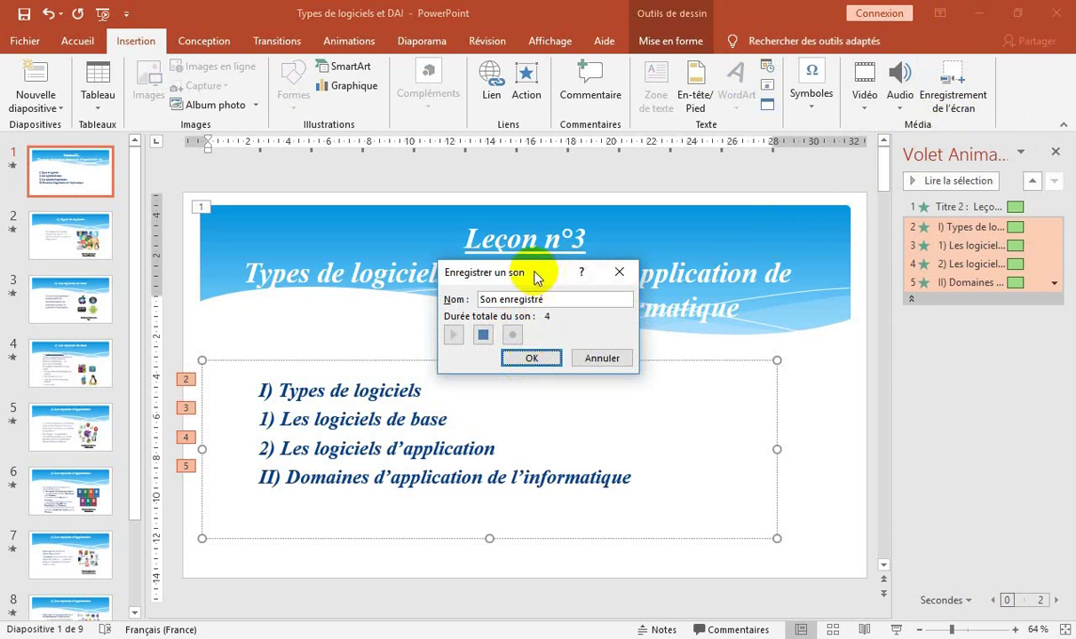
drag(533, 280, 720, 374)
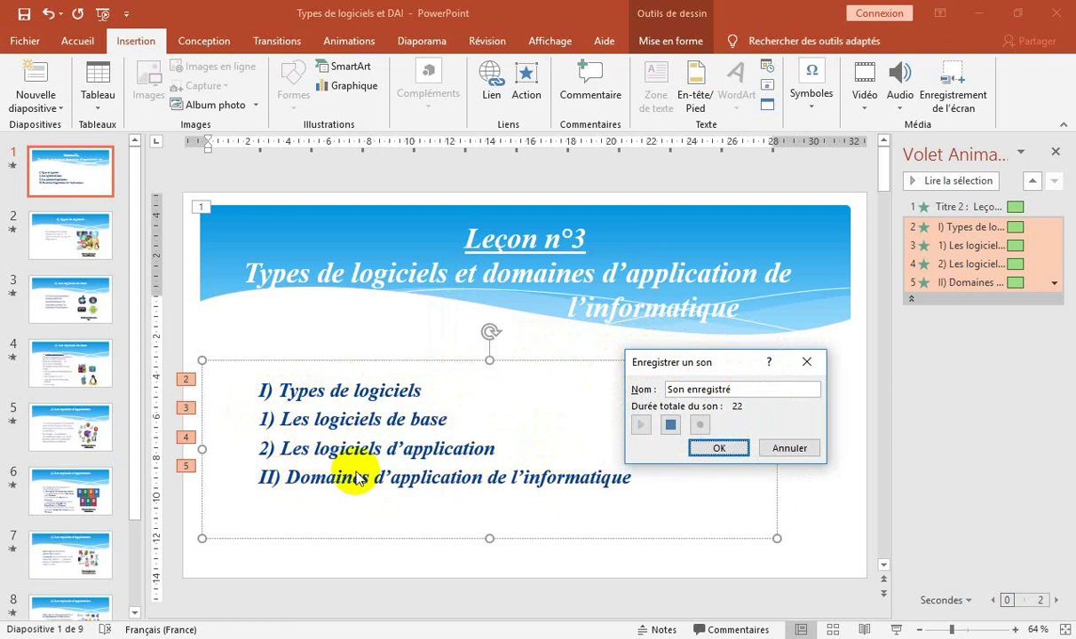
click(742, 446)
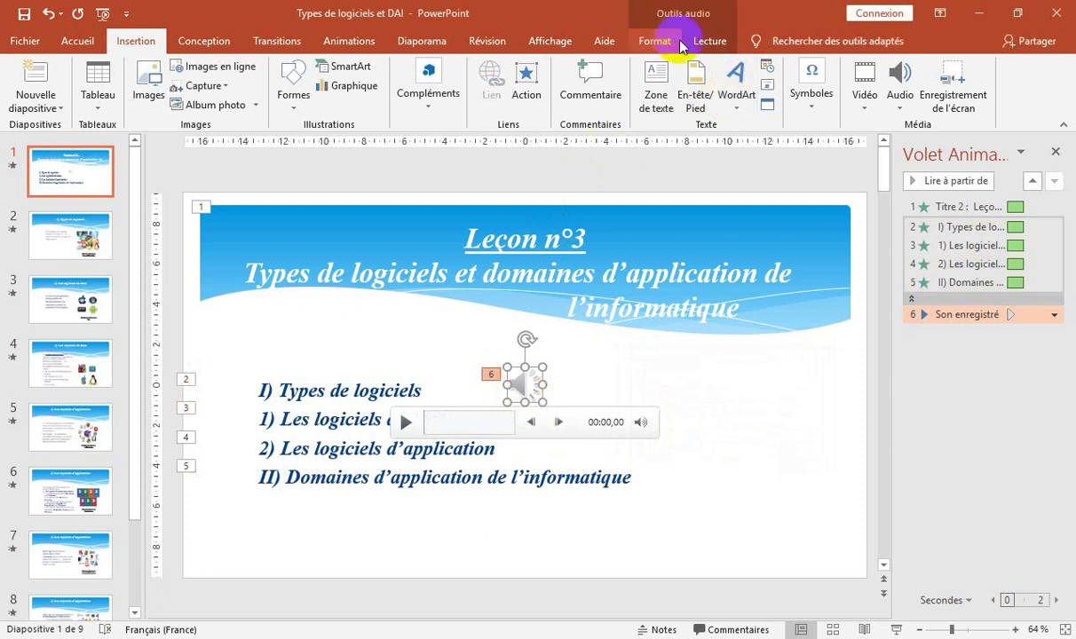
click(707, 41)
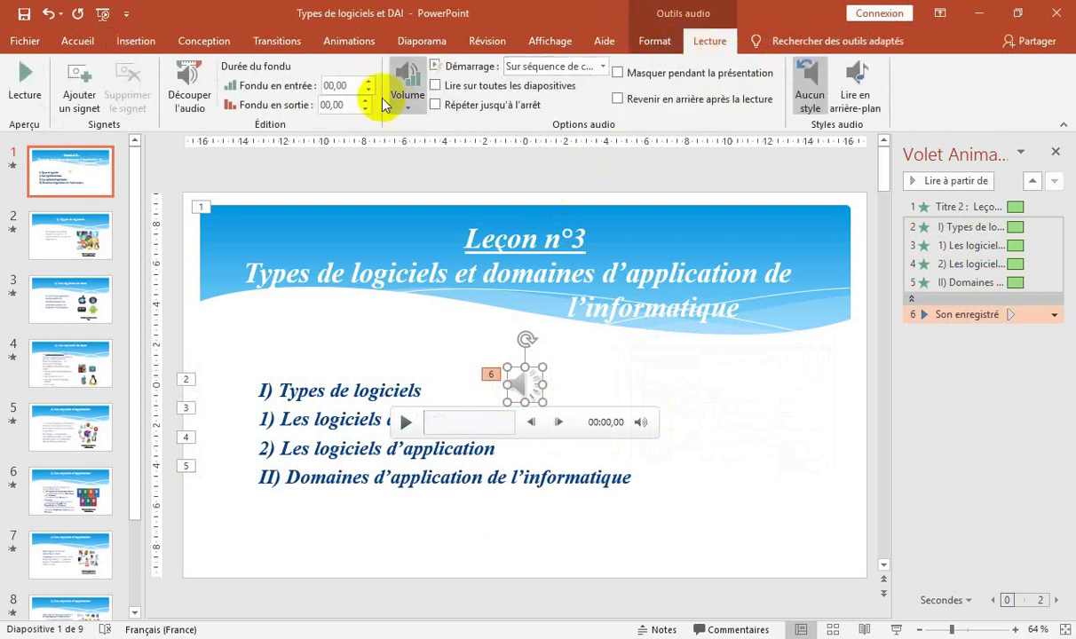
click(27, 80)
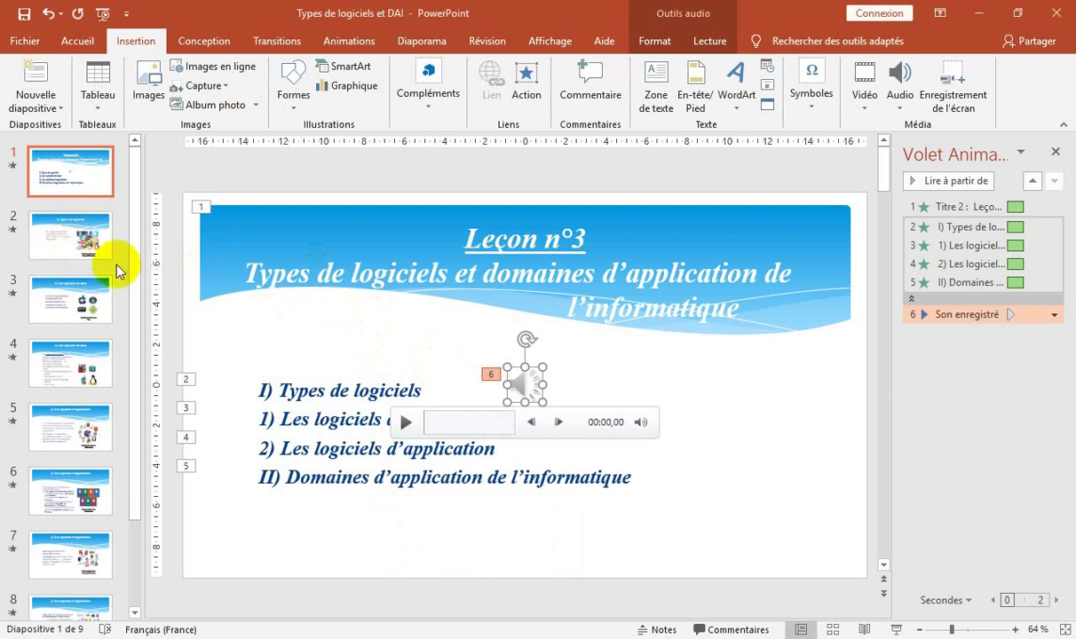
On slide 2 'I) Types de logiciels', record about 16 seconds of narration and insert it
click(55, 234)
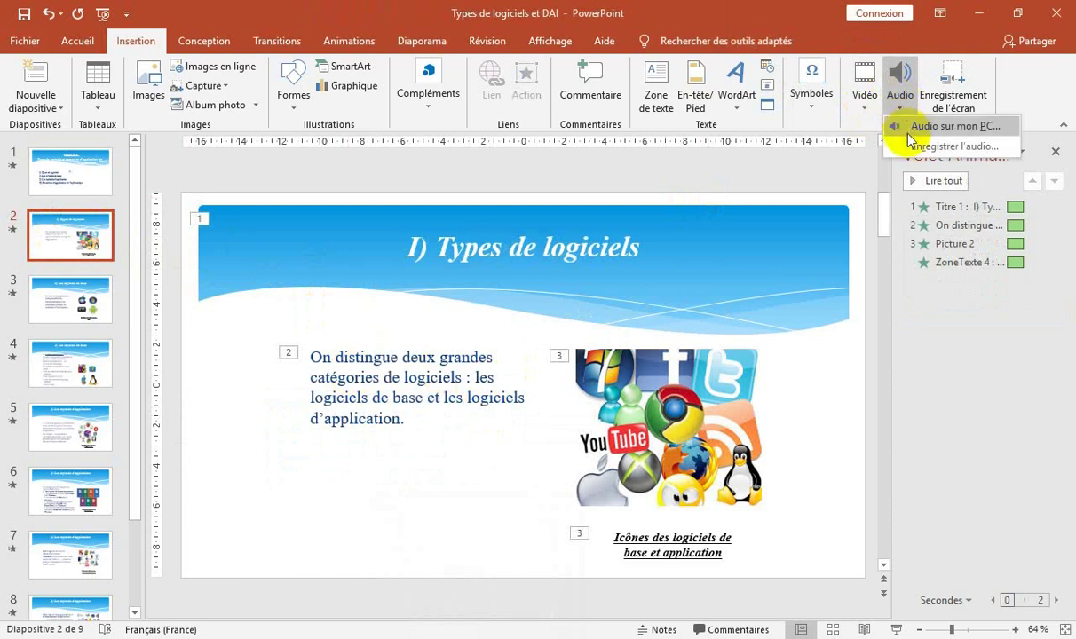
click(911, 149)
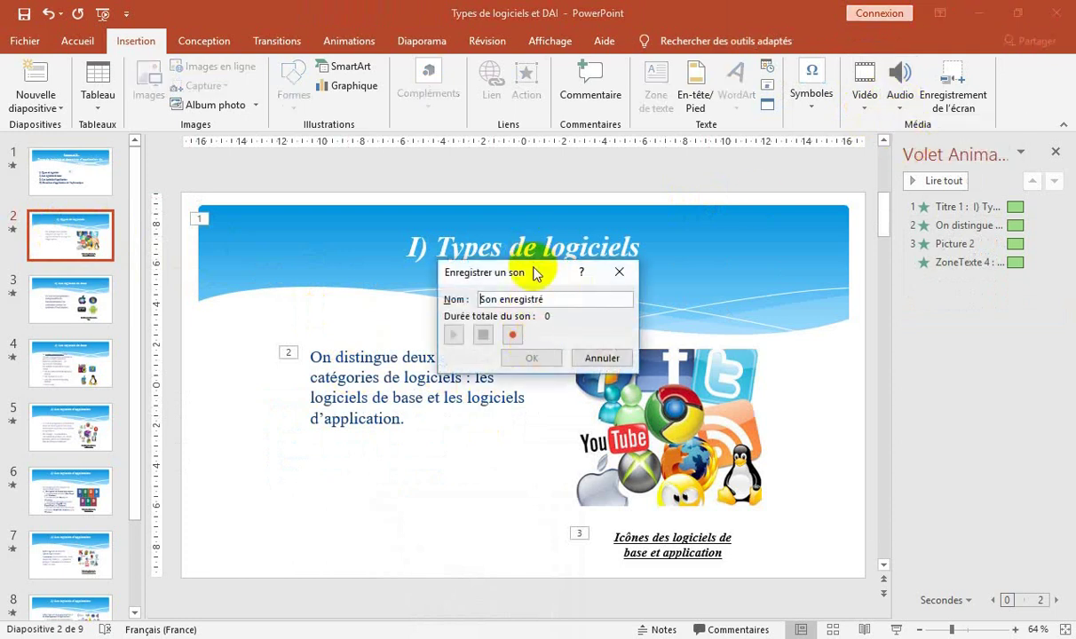
mouse_move(535, 275)
mouse_down()
mouse_move(770, 236)
mouse_move(767, 298)
mouse_up()
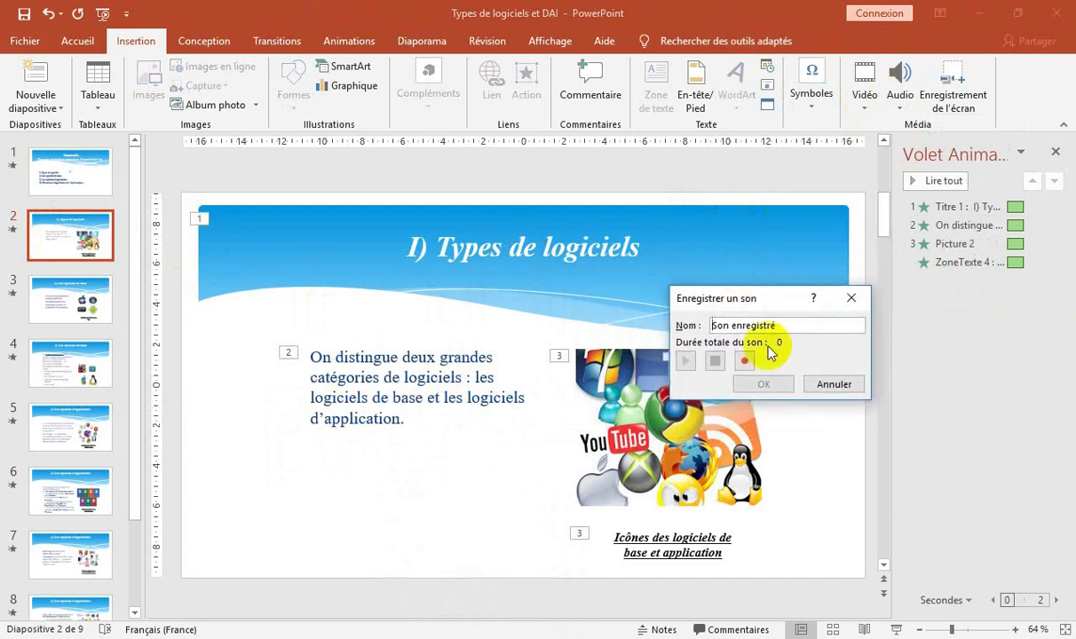
click(744, 361)
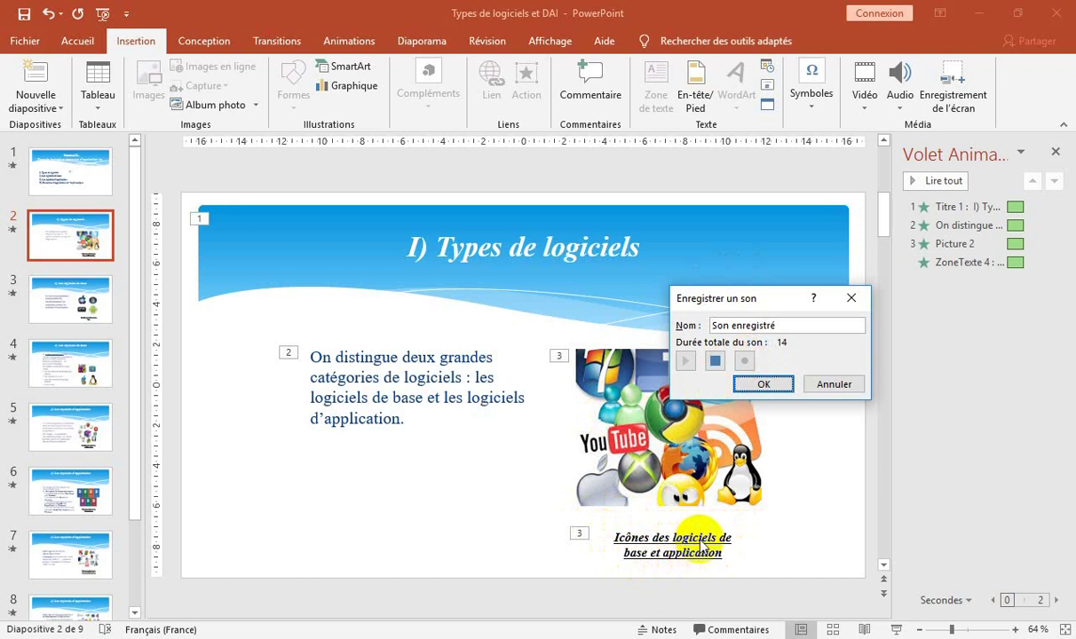
click(765, 386)
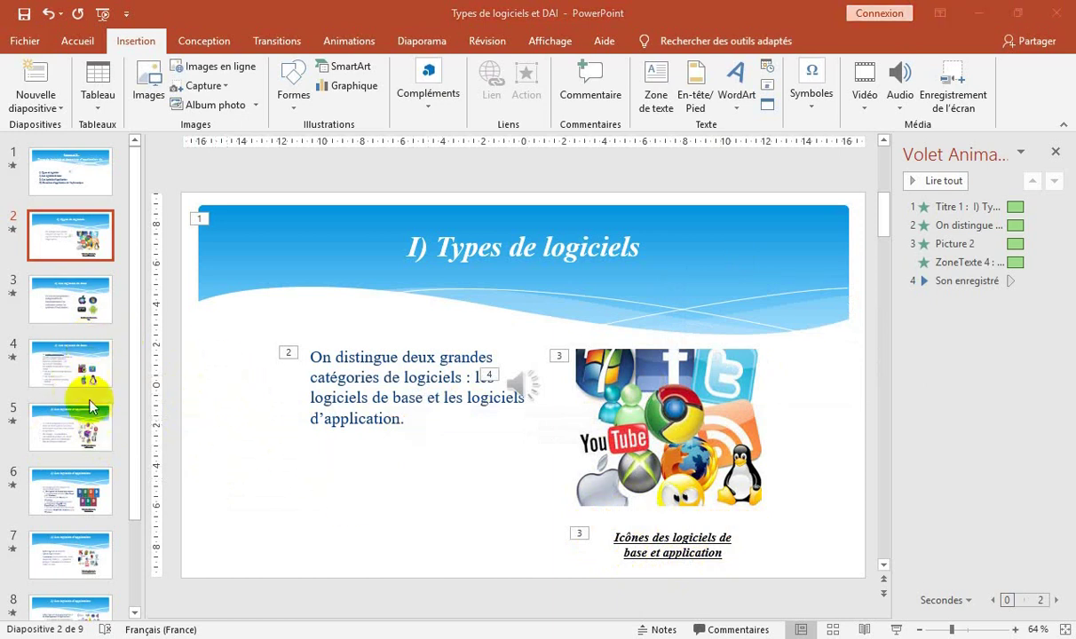
Open Fichier > Exporter > Créer une vidéo, showing Full HD (1080p) and 05,00 seconds per slide
click(27, 41)
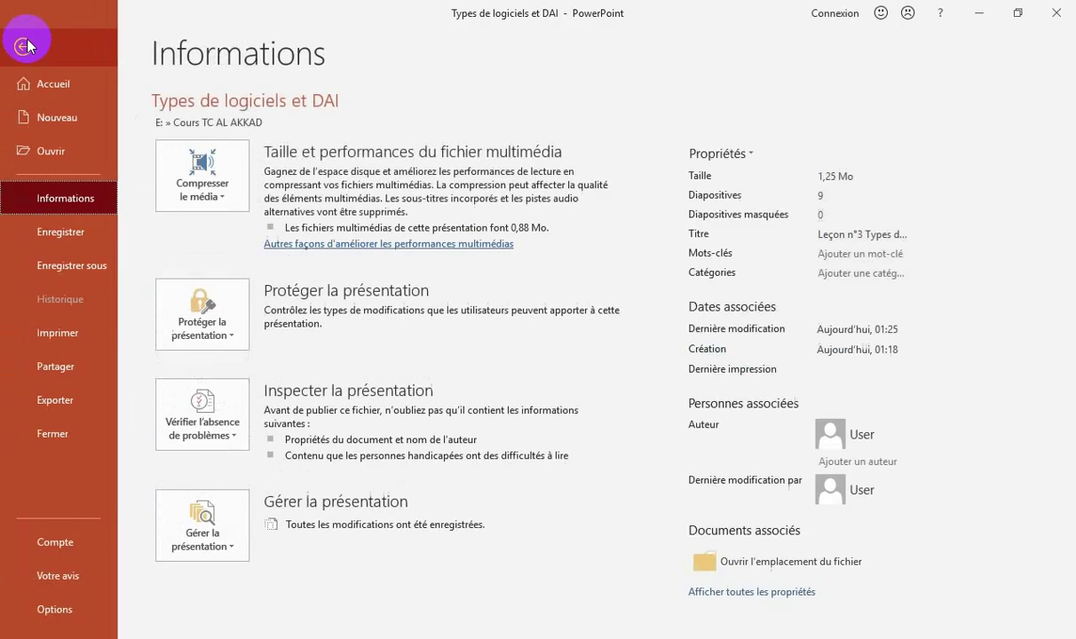
click(48, 202)
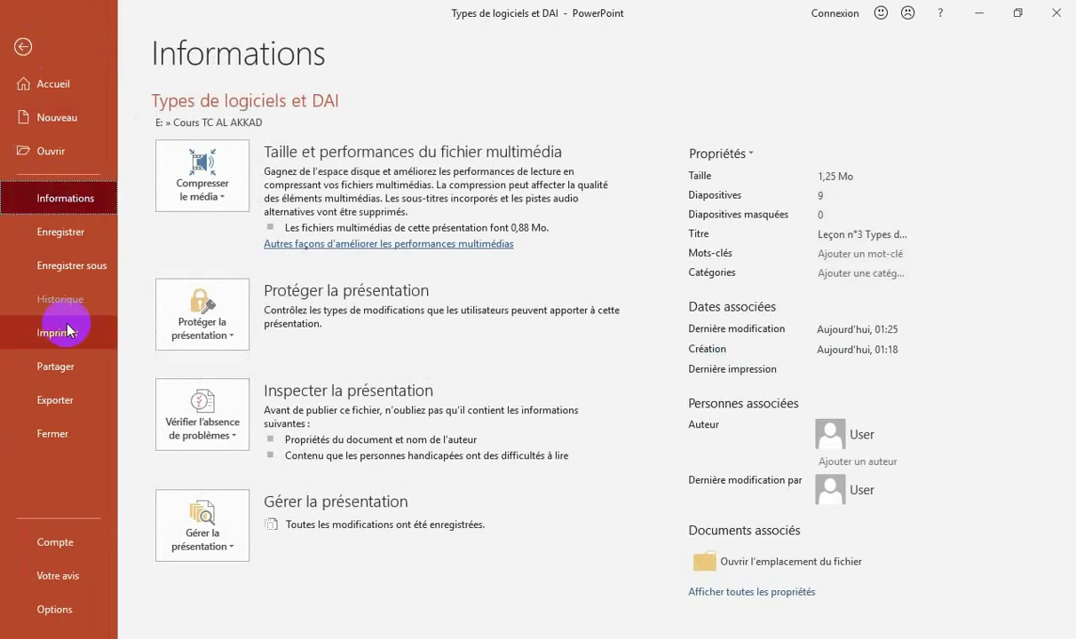
click(70, 400)
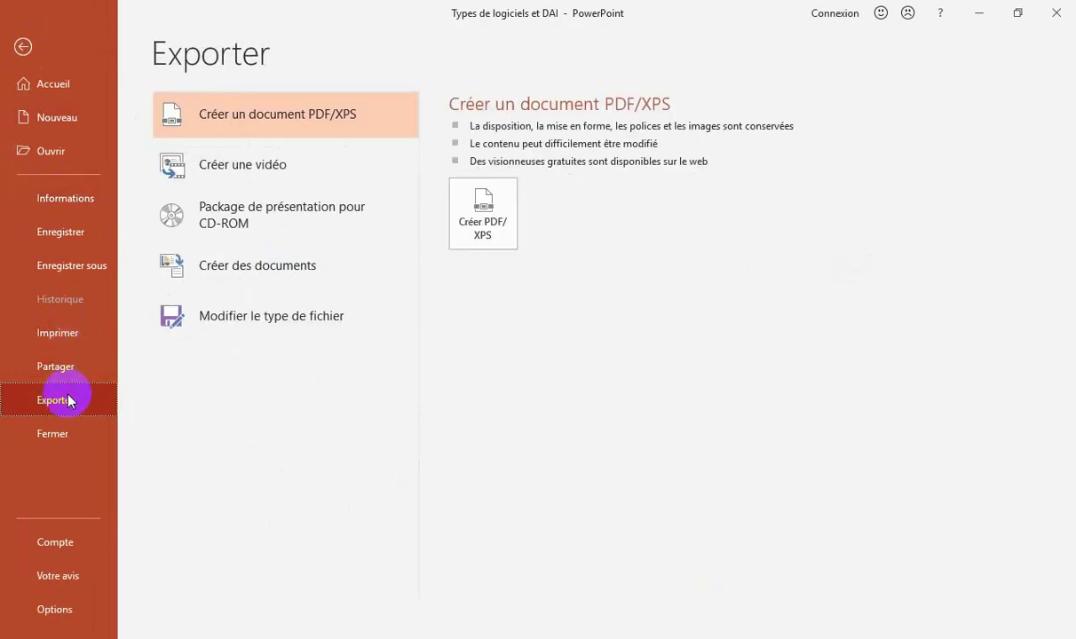
click(230, 169)
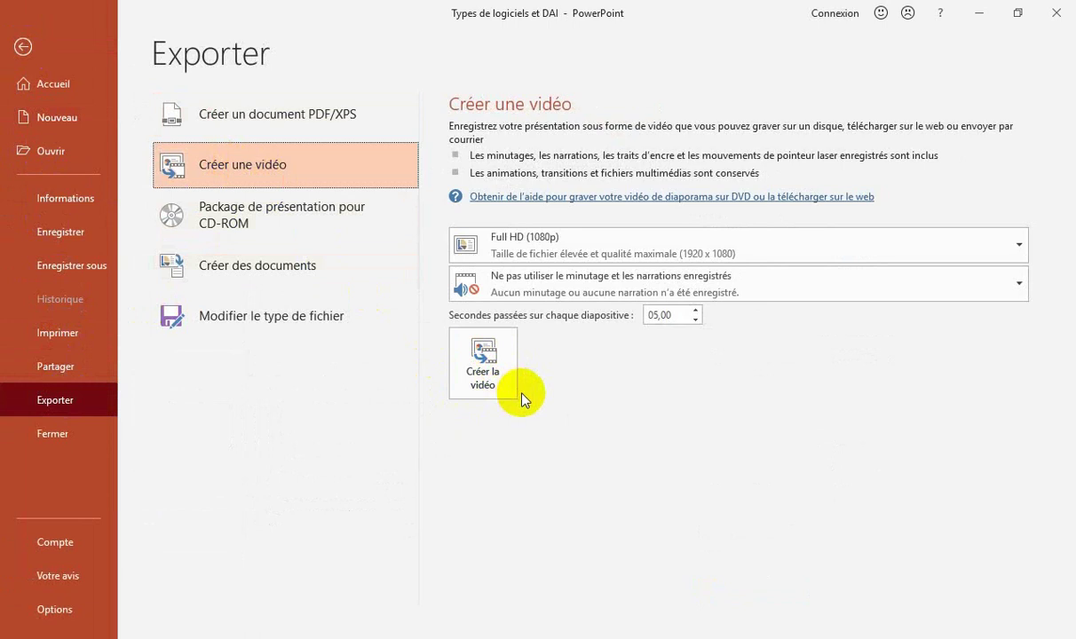
Save the video as 'Types de logiciels et DAI.mp4', then cancel the export partway through
click(486, 381)
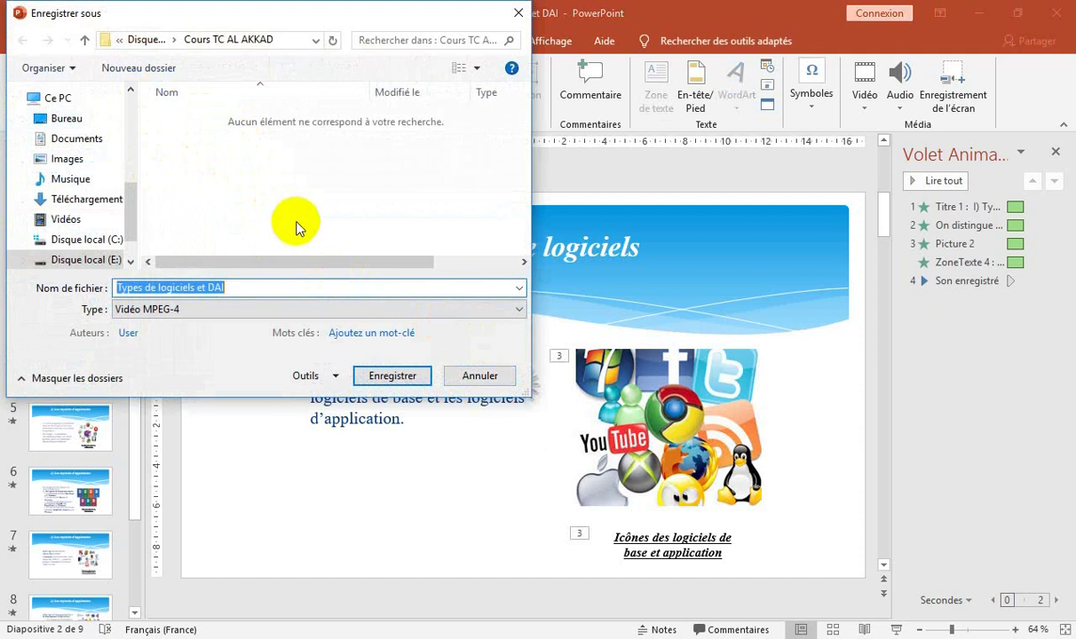
click(392, 376)
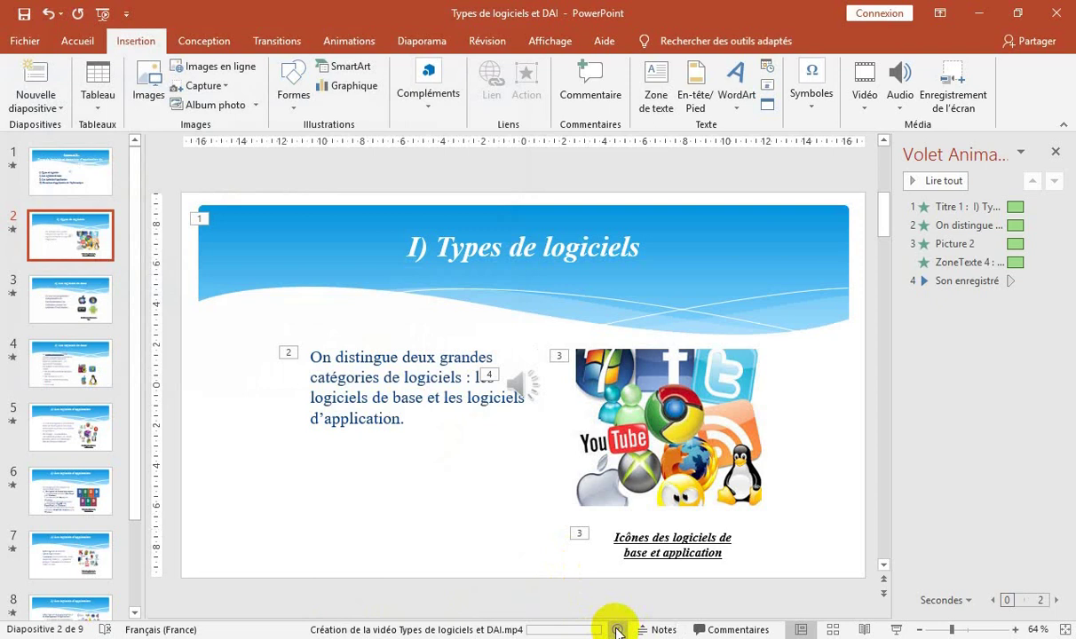
click(618, 630)
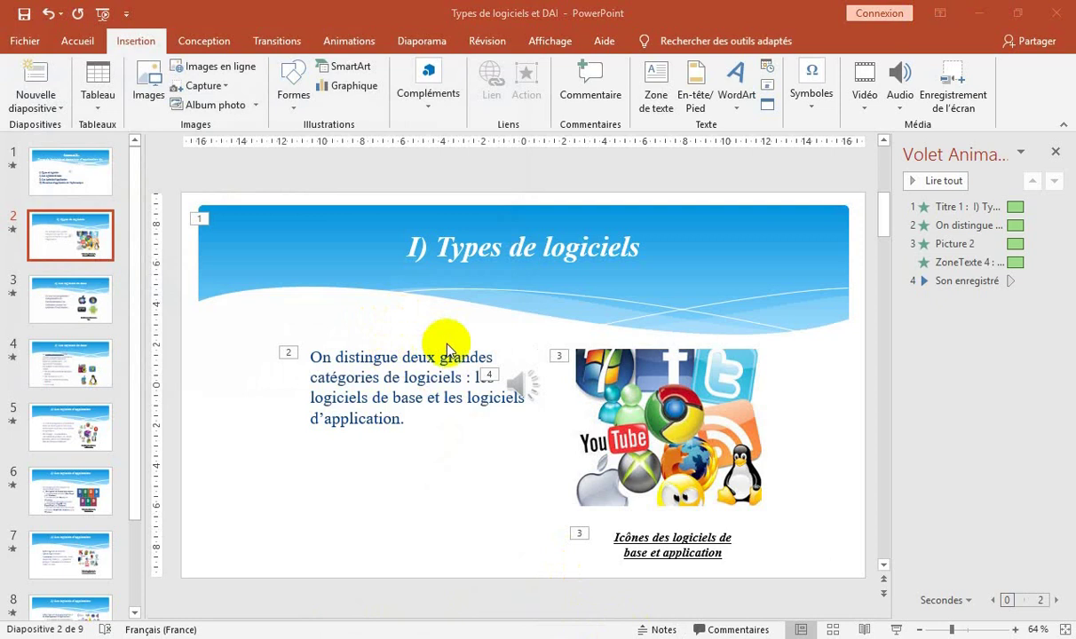
click(76, 165)
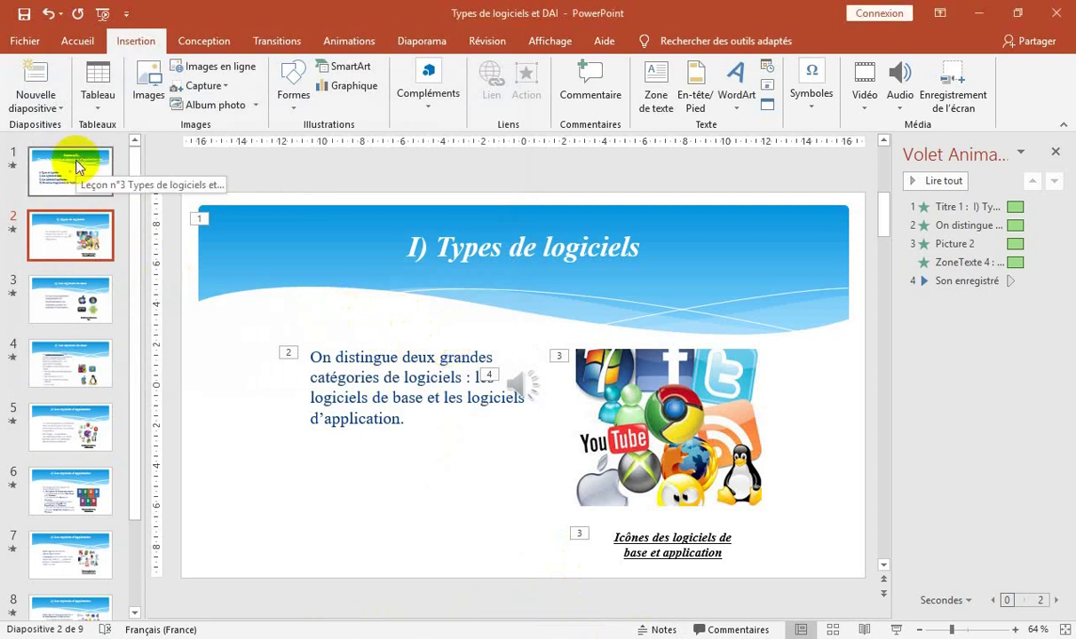
Select the slide 1 thumbnail to show the Leçon n°3 title slide
click(74, 164)
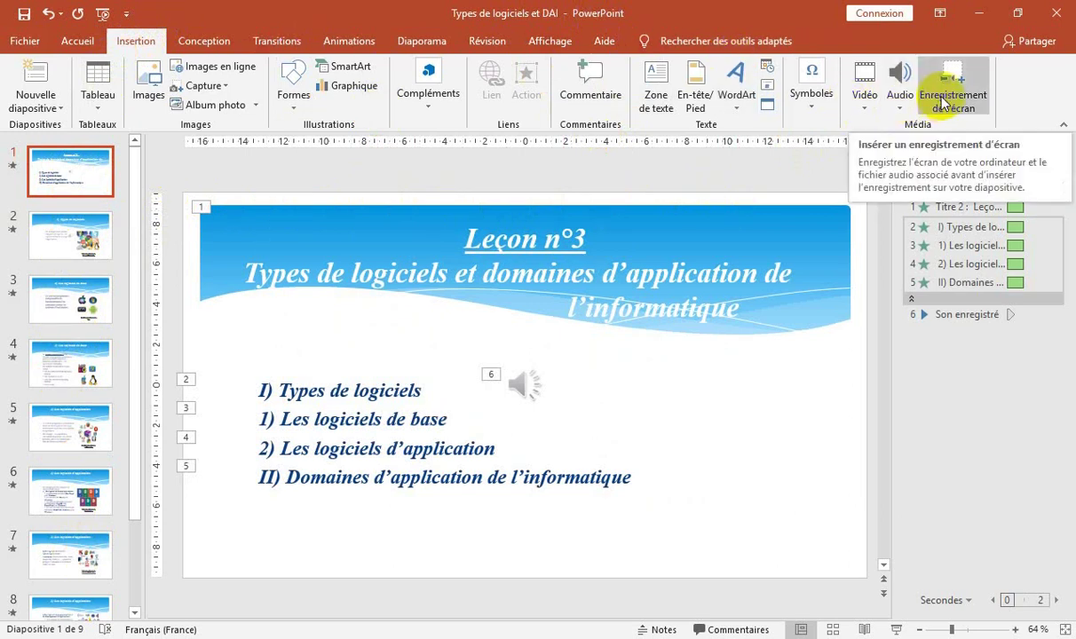
Start Enregistrement de l'écran and drag the capture zone over the Word lesson page
click(948, 95)
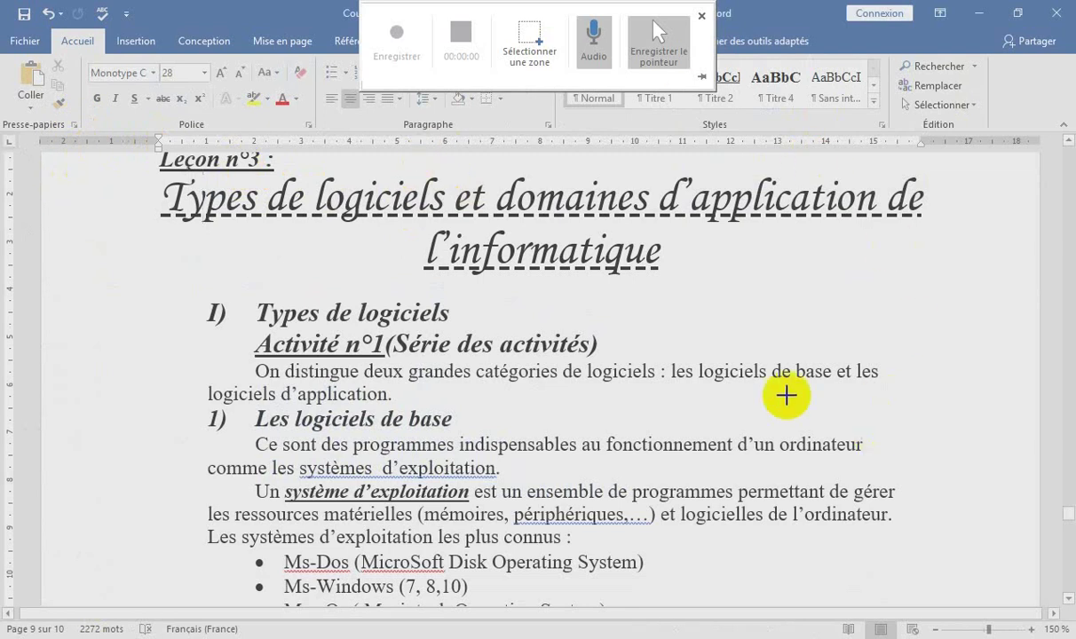
click(546, 52)
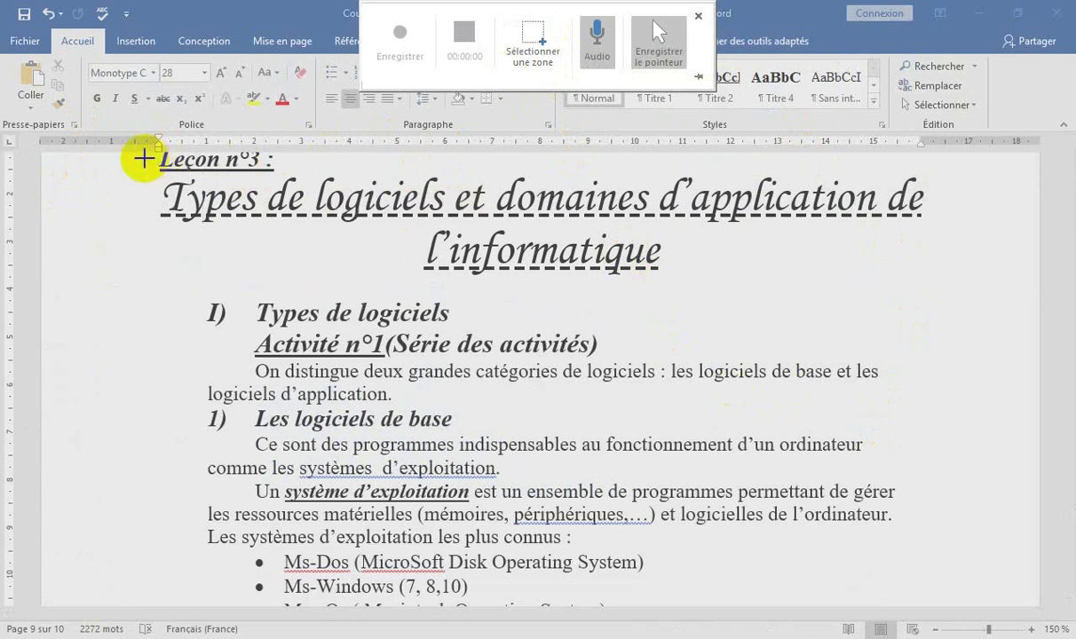
mouse_move(135, 149)
mouse_down()
mouse_move(890, 604)
mouse_move(1002, 580)
mouse_up()
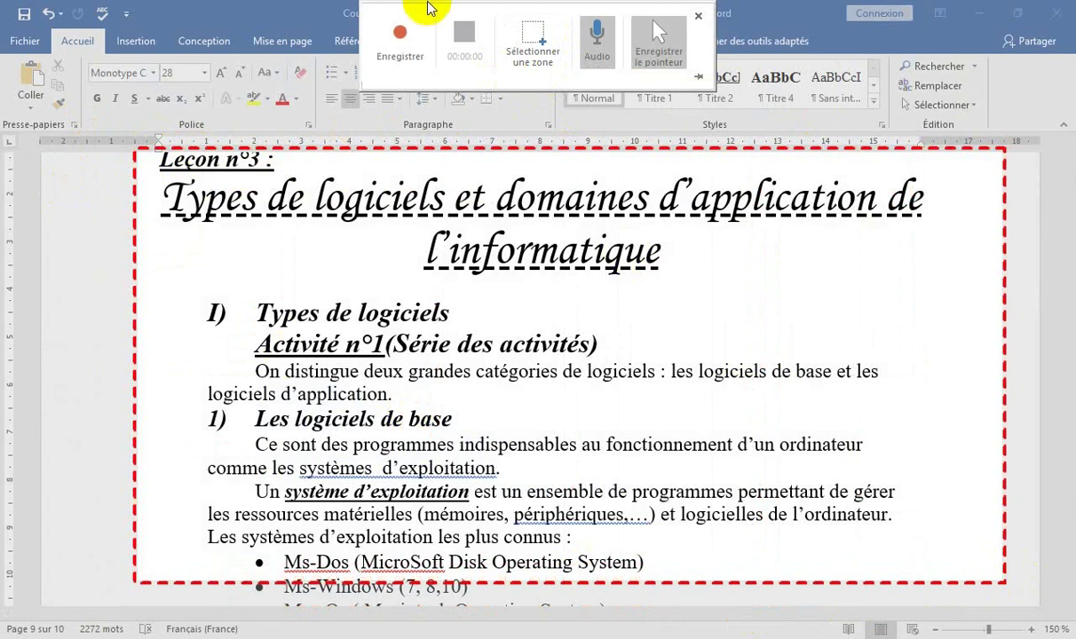
Record about a minute of the Word page, briefly highlighting heading text, then stop
click(399, 38)
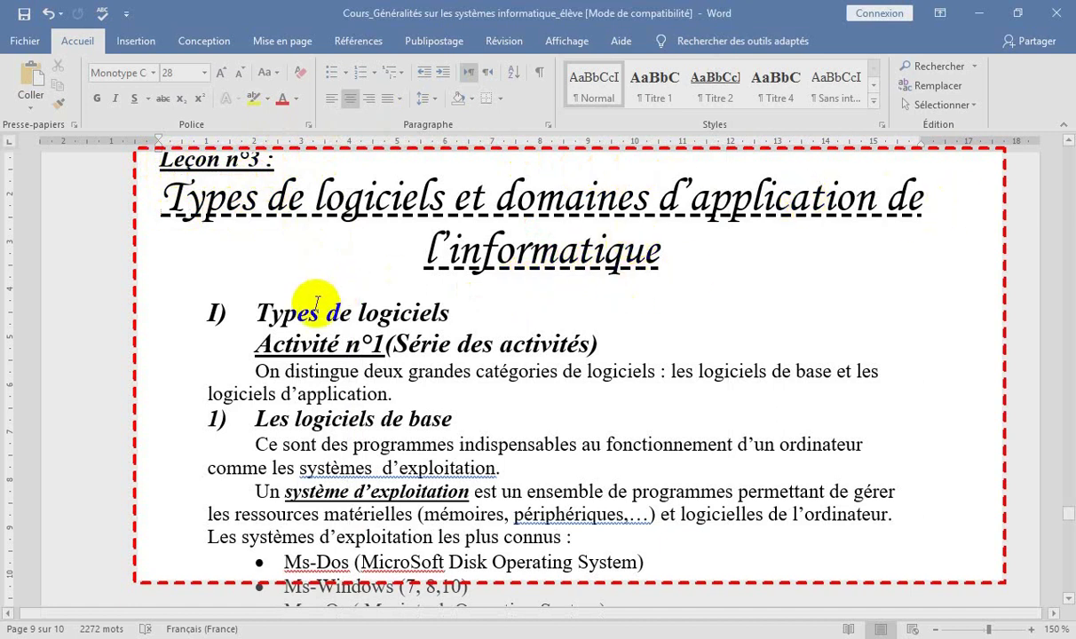
drag(358, 306, 365, 303)
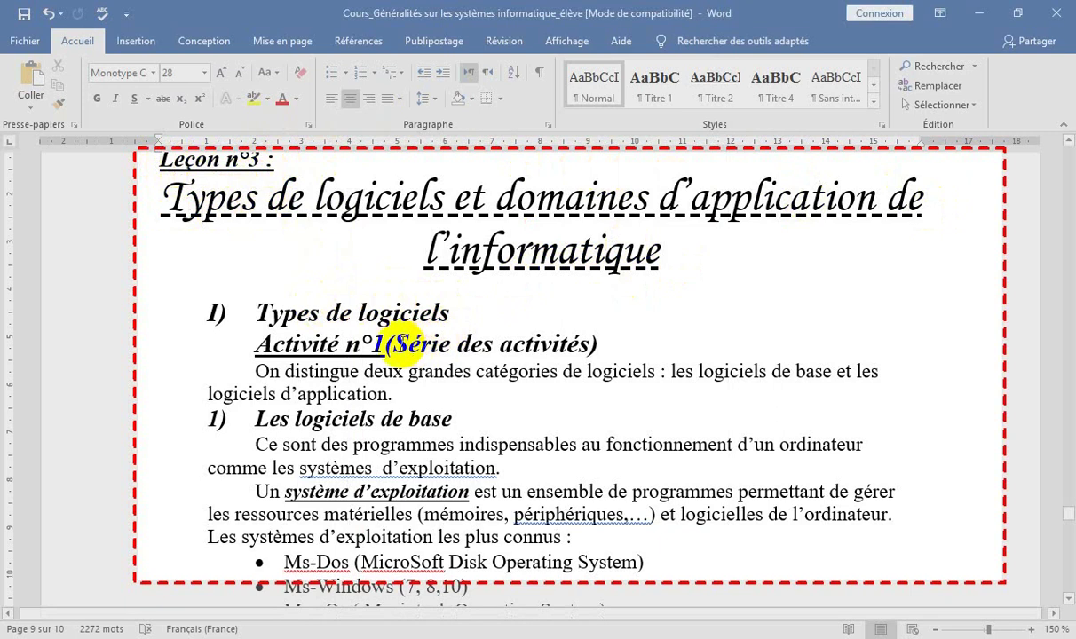
drag(409, 345, 366, 345)
click(297, 343)
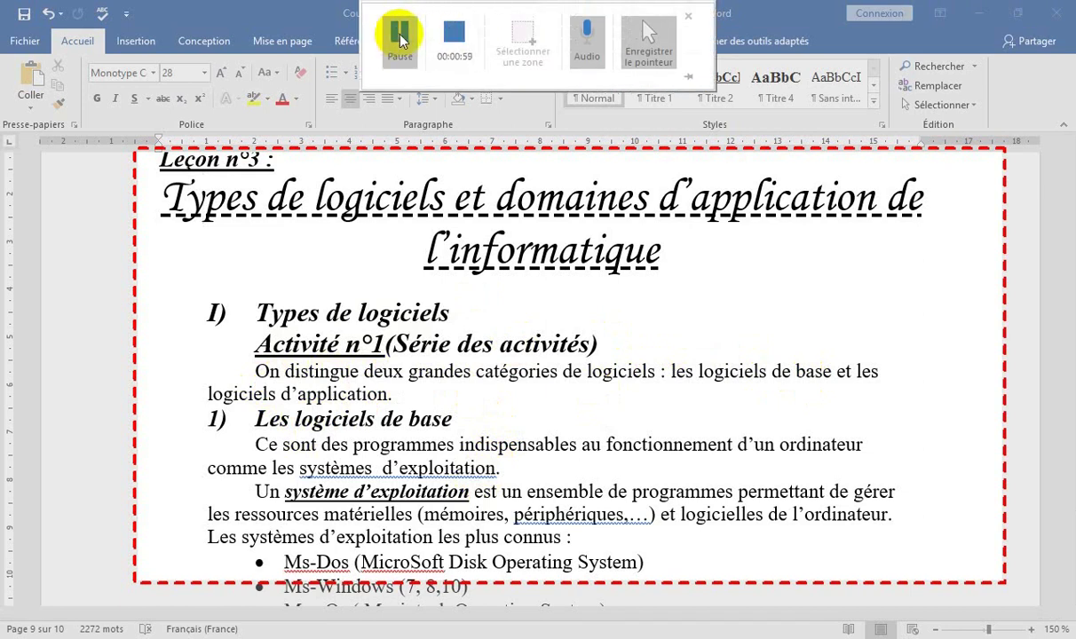
click(453, 37)
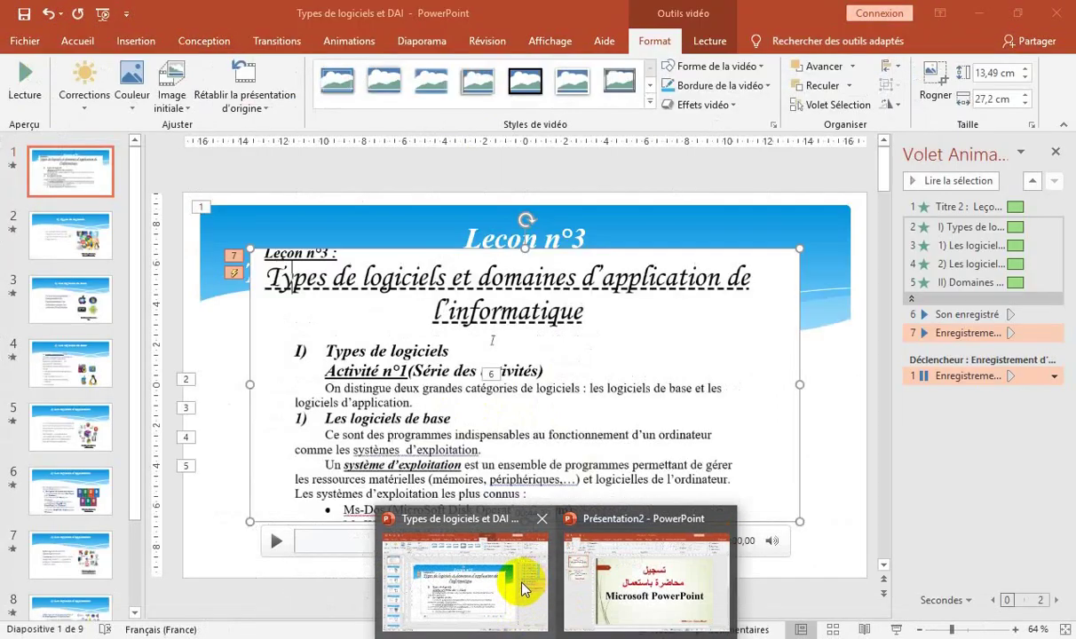
Back in PowerPoint, play the embedded screen recording and pause it around 45 seconds
click(522, 583)
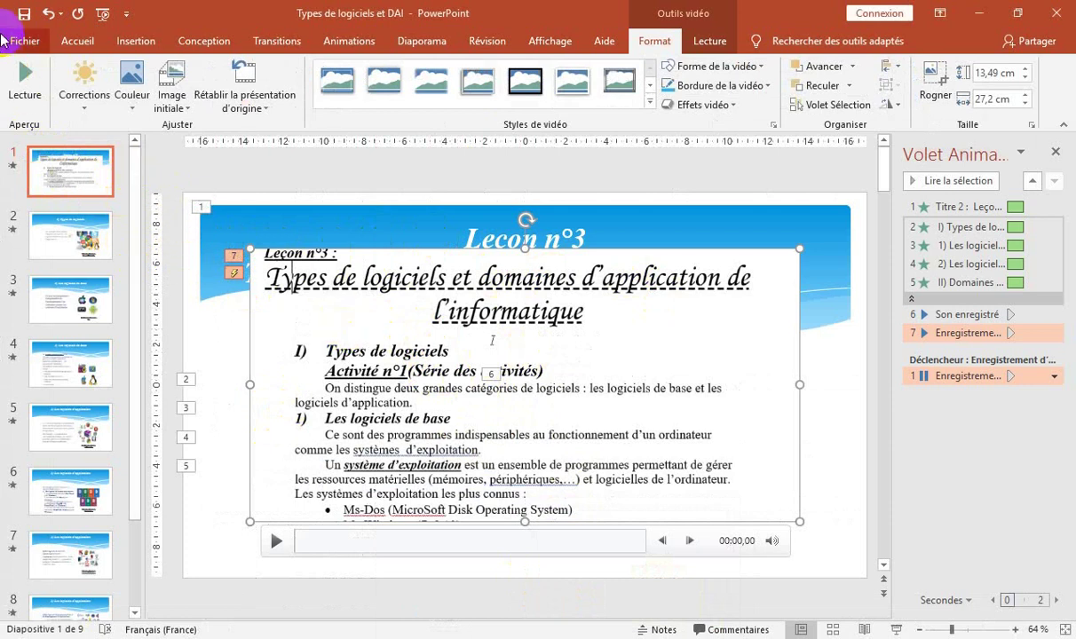
click(24, 75)
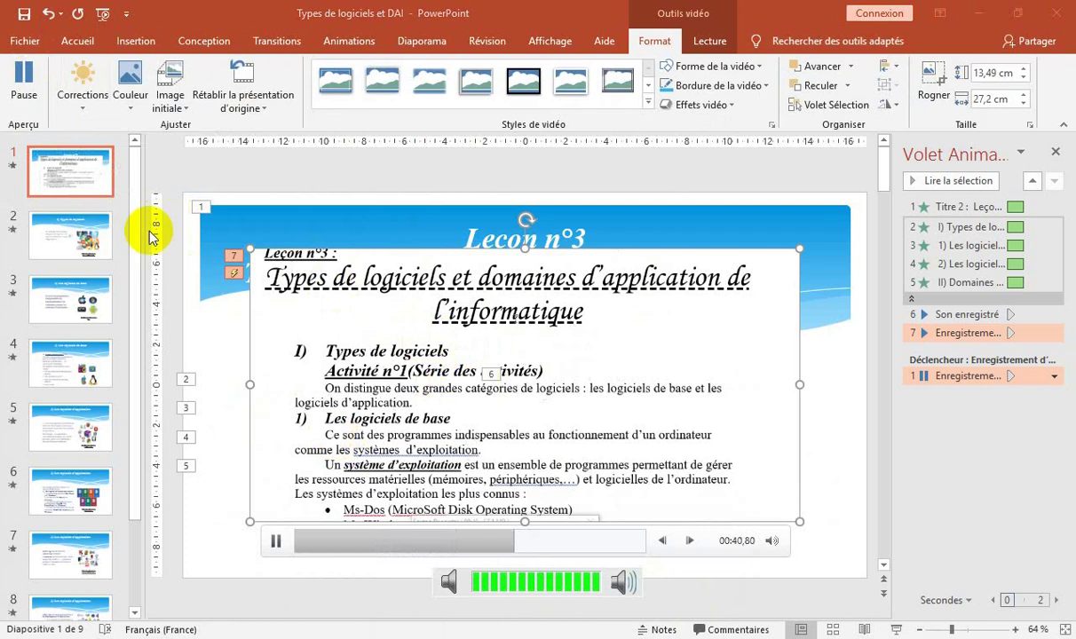
click(22, 83)
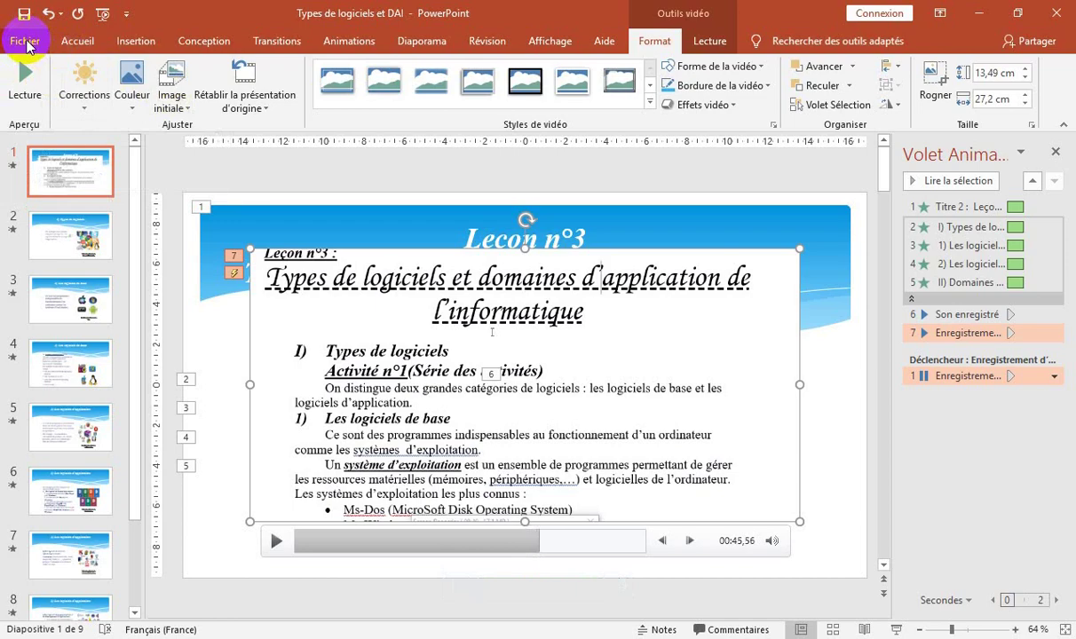
Export the presentation as an MPEG-4 video saved as 'Types de logiciels et DAI.mp4'
click(25, 42)
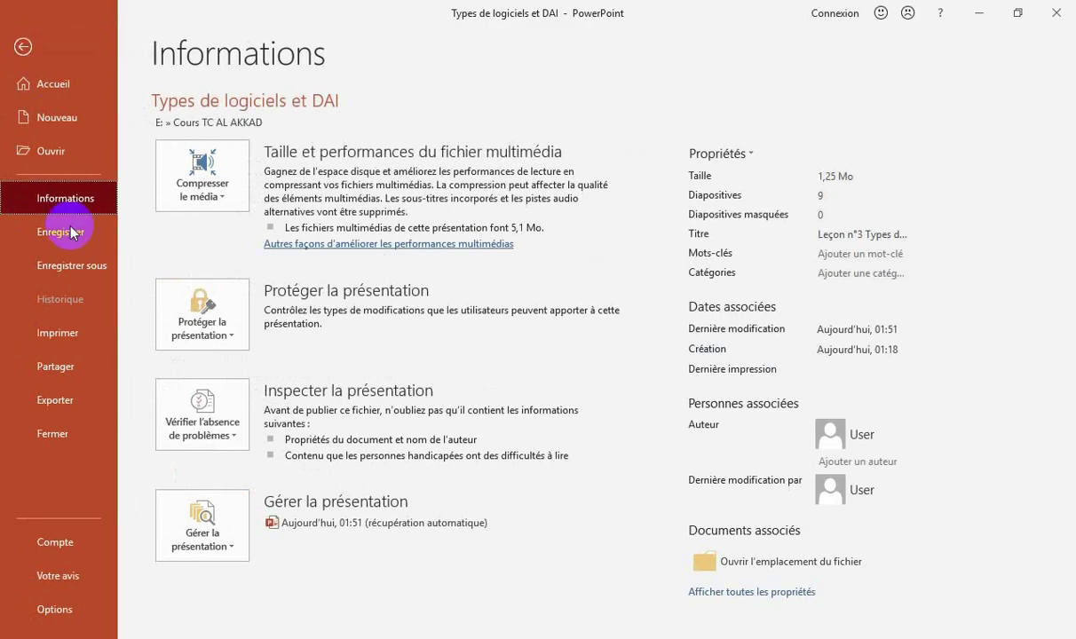
click(71, 395)
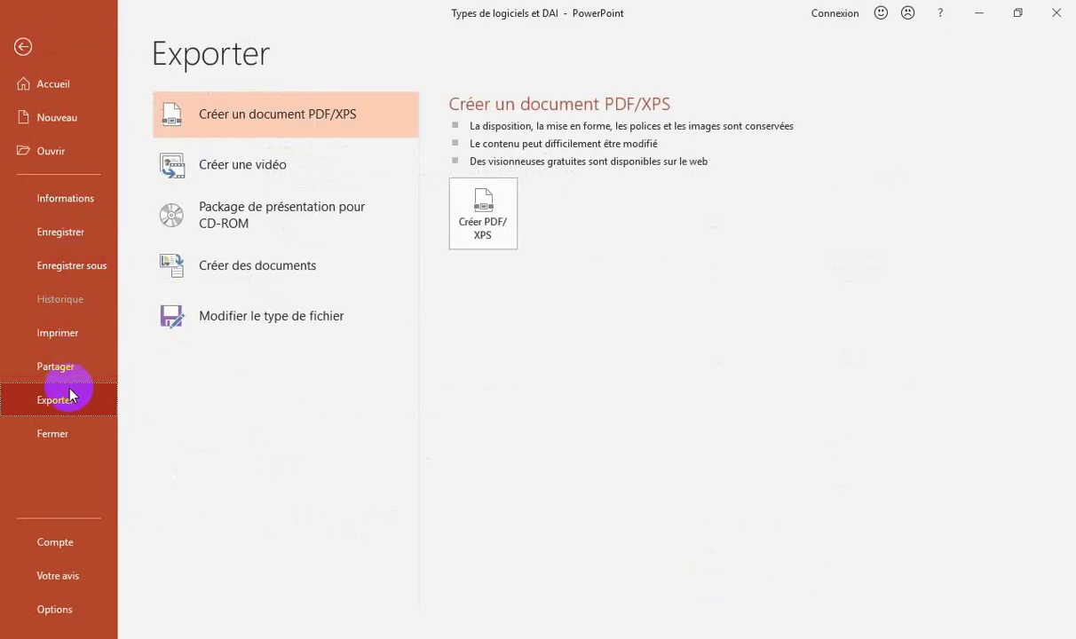
click(235, 166)
click(485, 371)
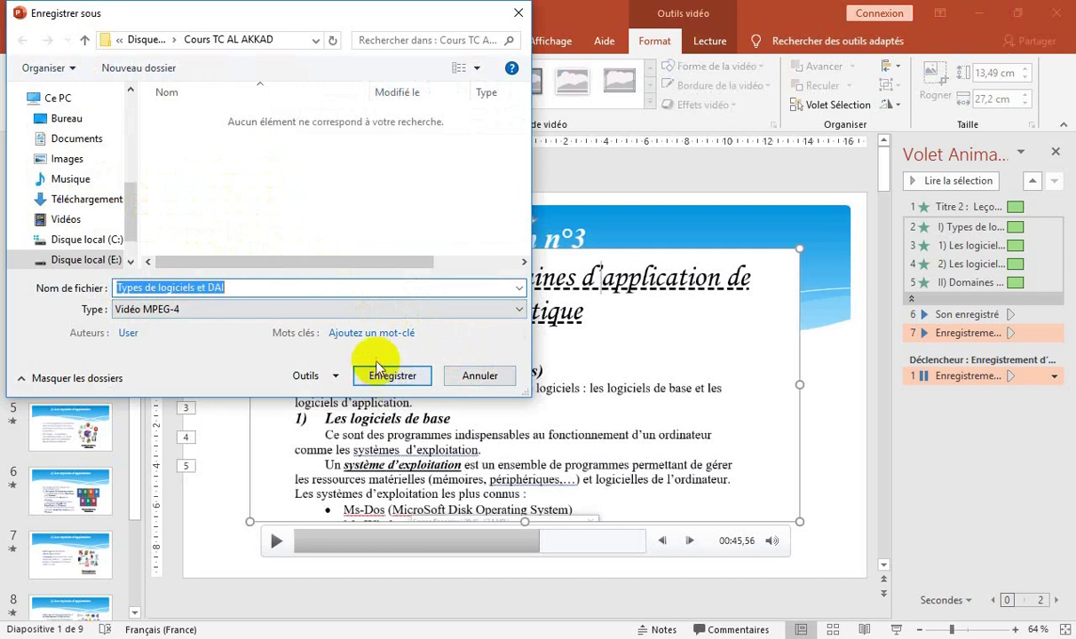
click(389, 377)
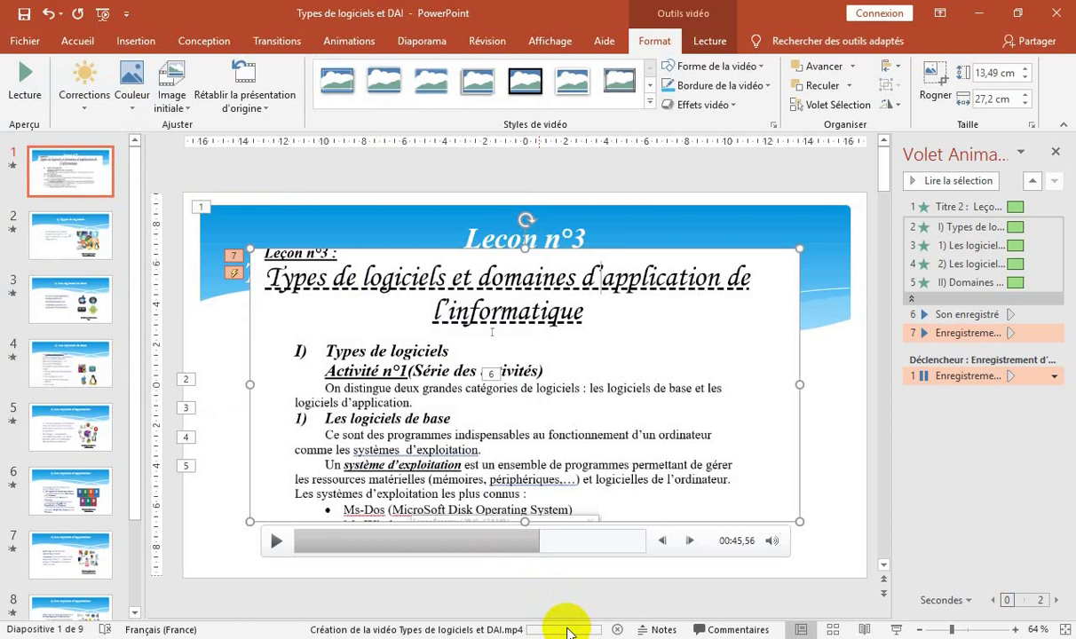
Delete the inserted screen recording video from slide 1
key(Delete)
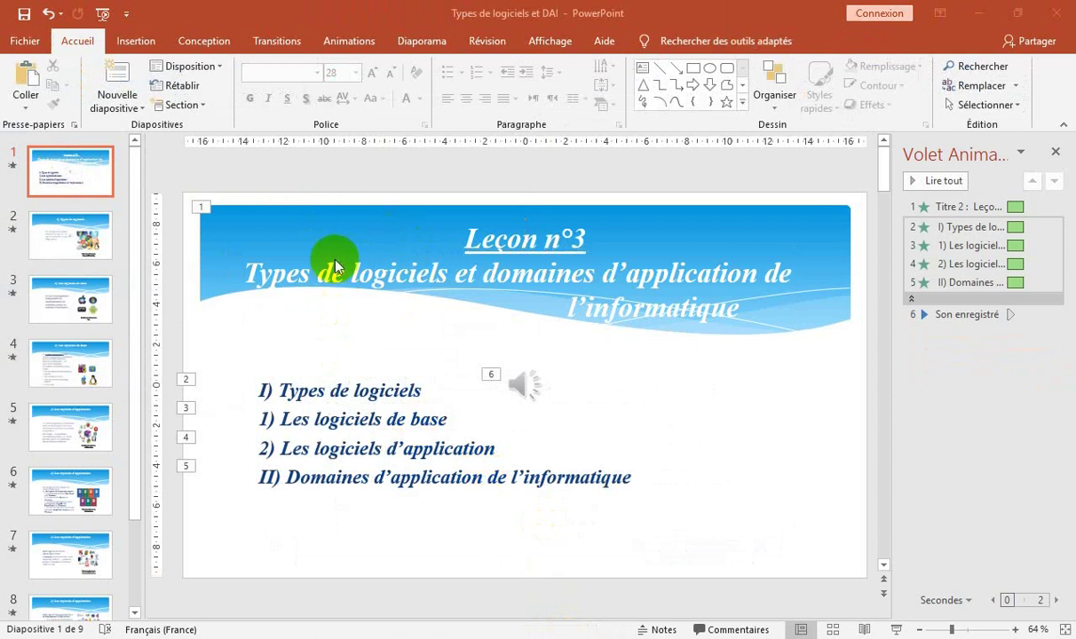
click(133, 42)
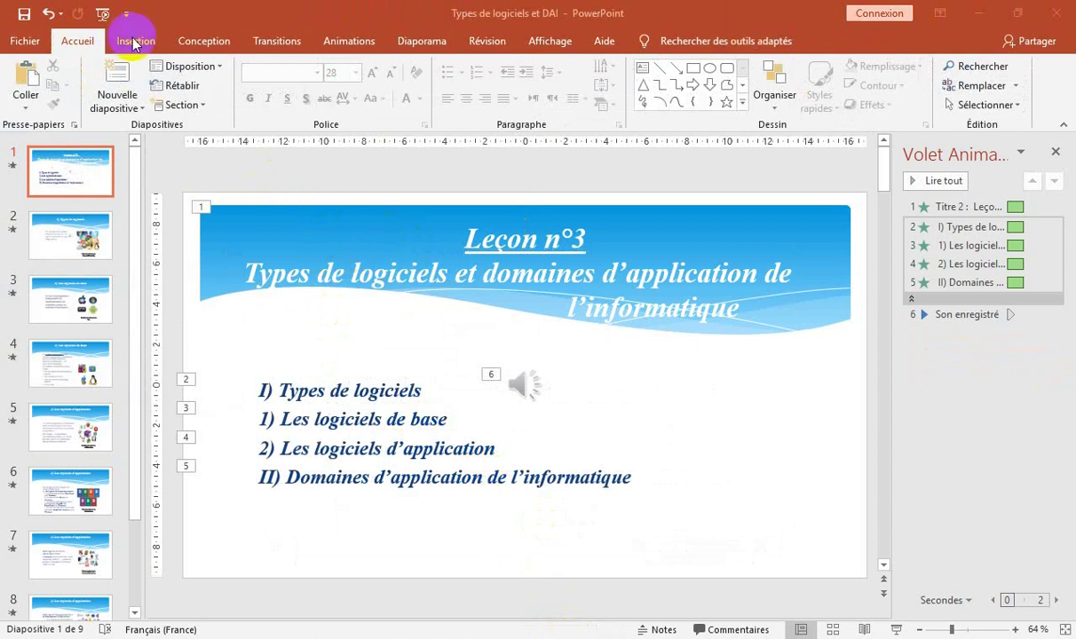
click(134, 42)
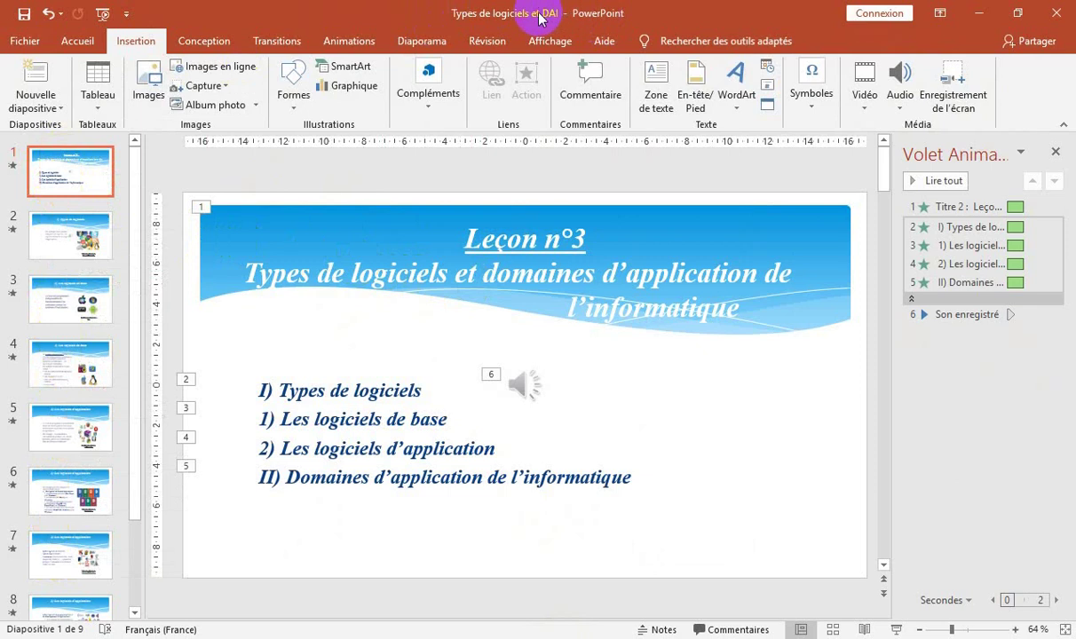
Start a slideshow recording with timings and narrations from the Create a Video export settings
click(24, 42)
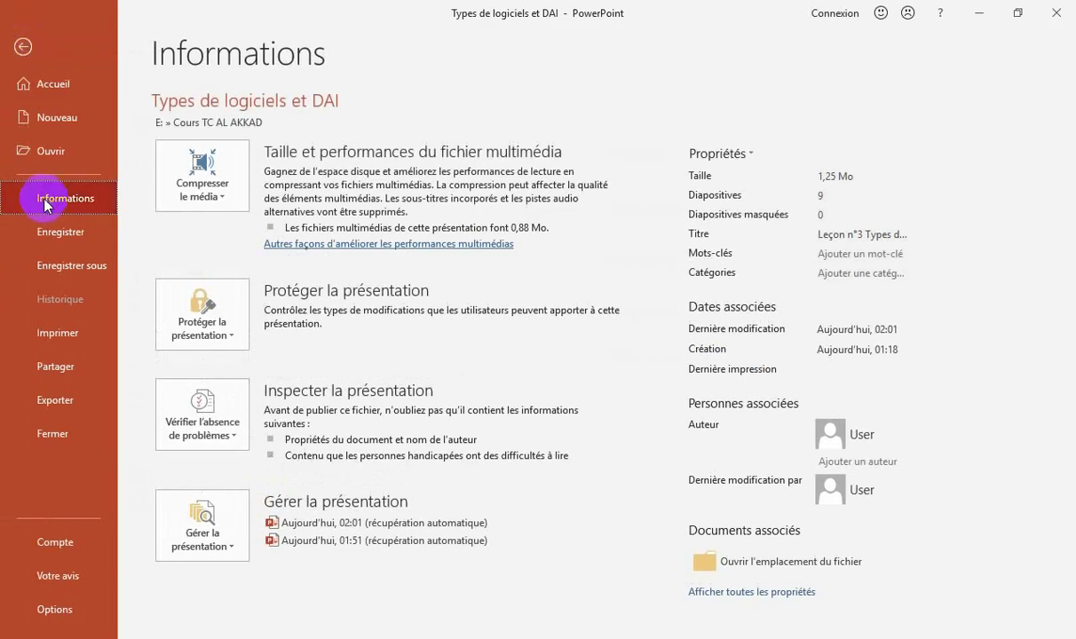
click(62, 400)
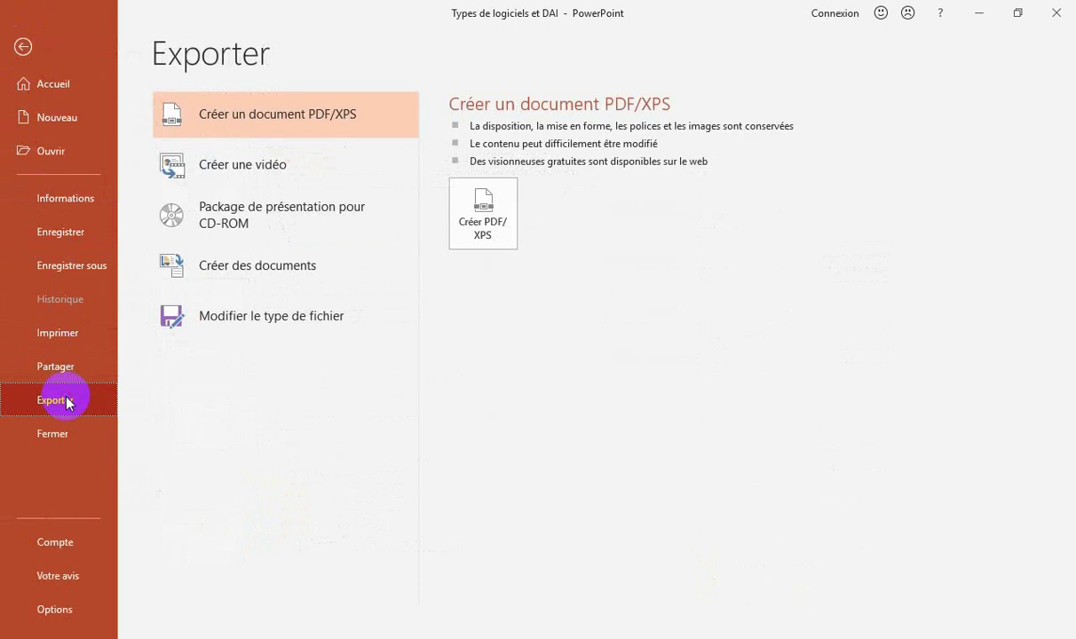
click(263, 168)
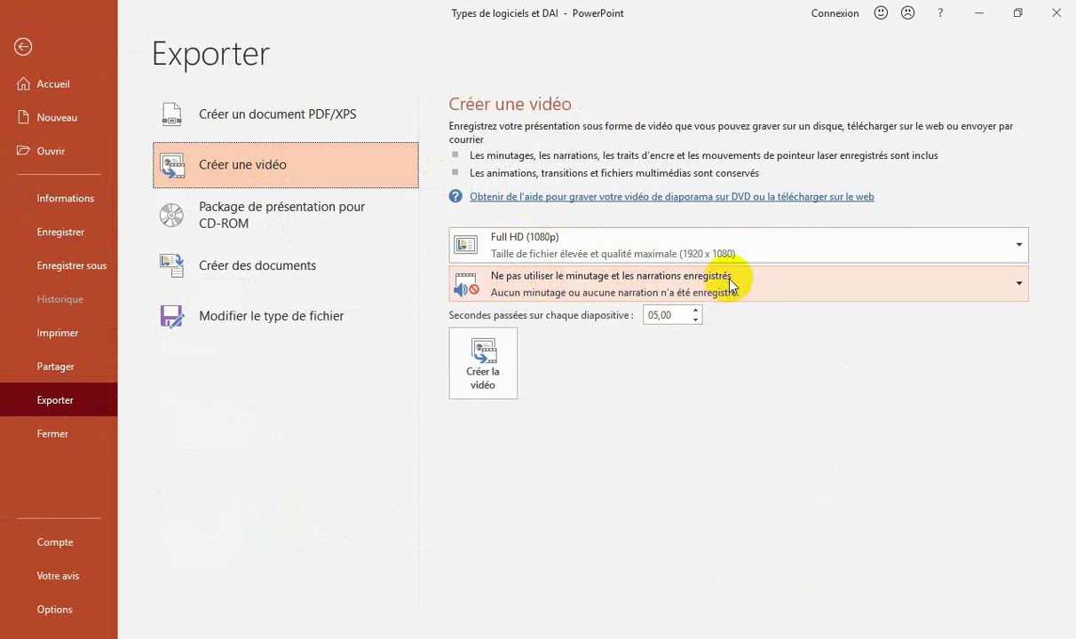
click(1015, 287)
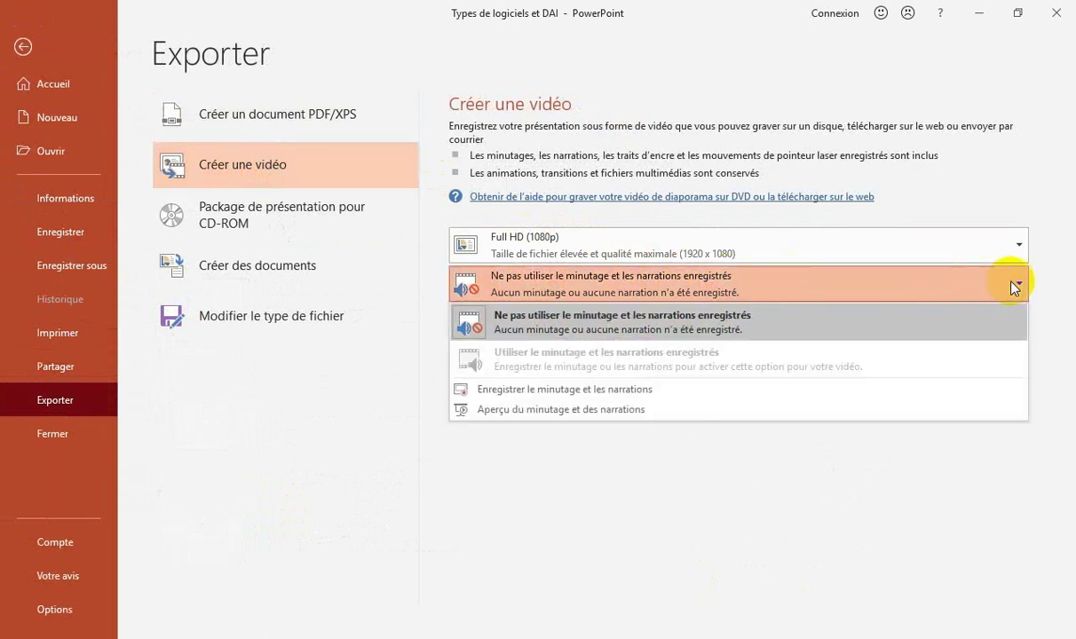
click(550, 400)
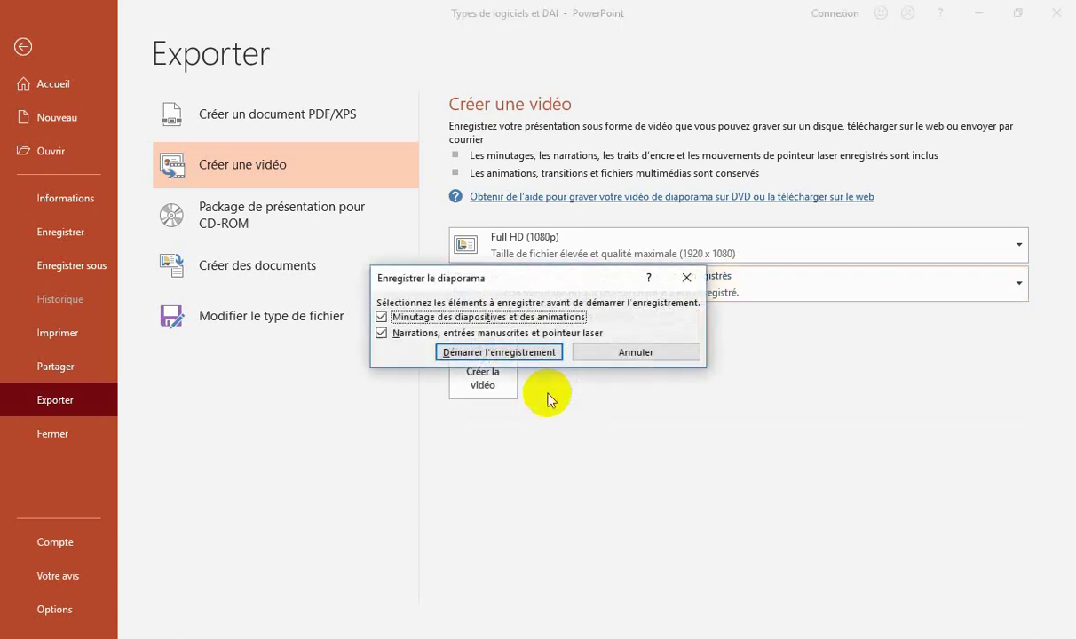
click(521, 354)
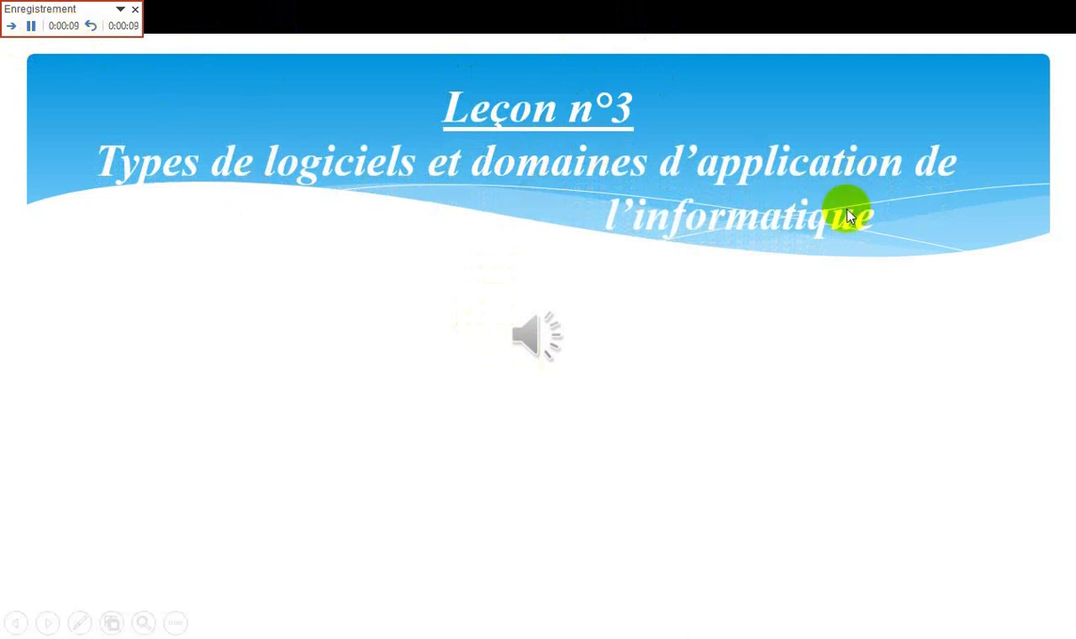
Narrate the title slide, revealing Types de logiciels, its two sub-points, and Domaines d'application
click(622, 376)
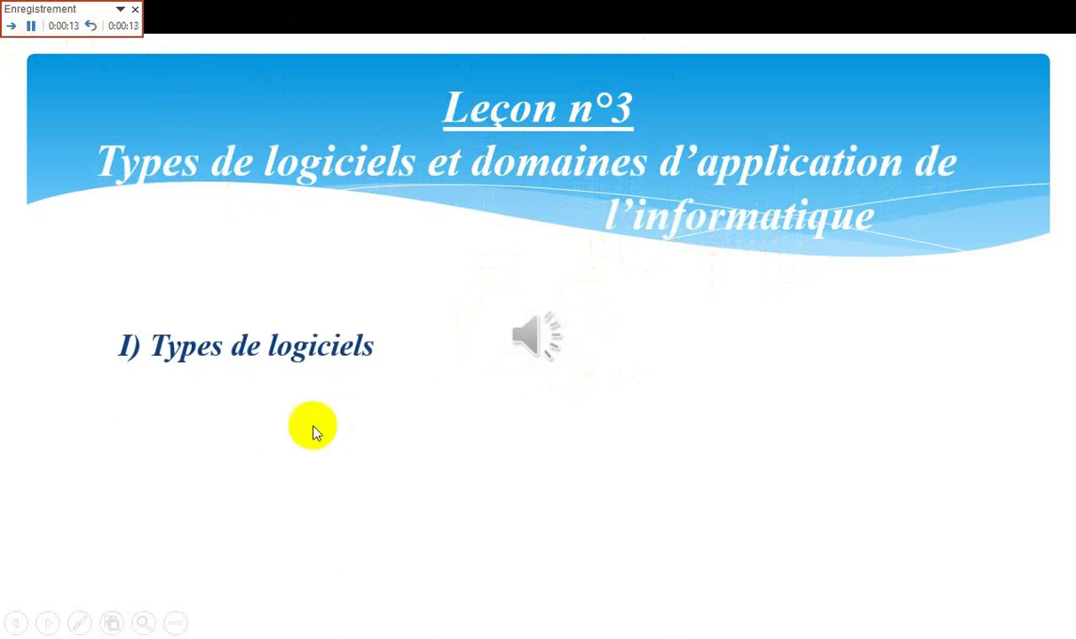
click(376, 428)
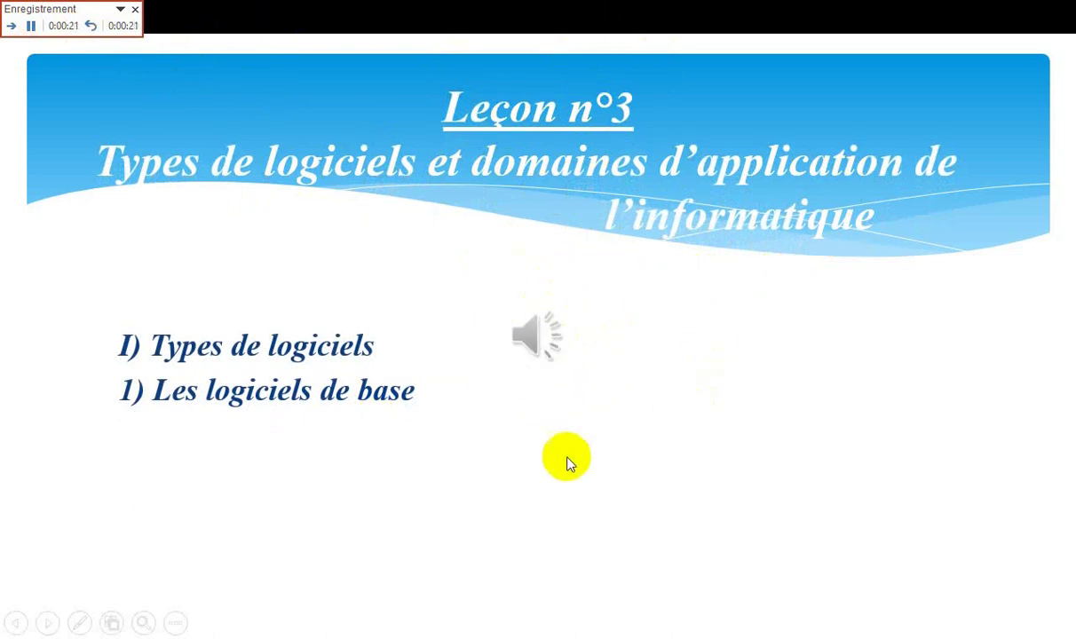
click(330, 454)
click(330, 454)
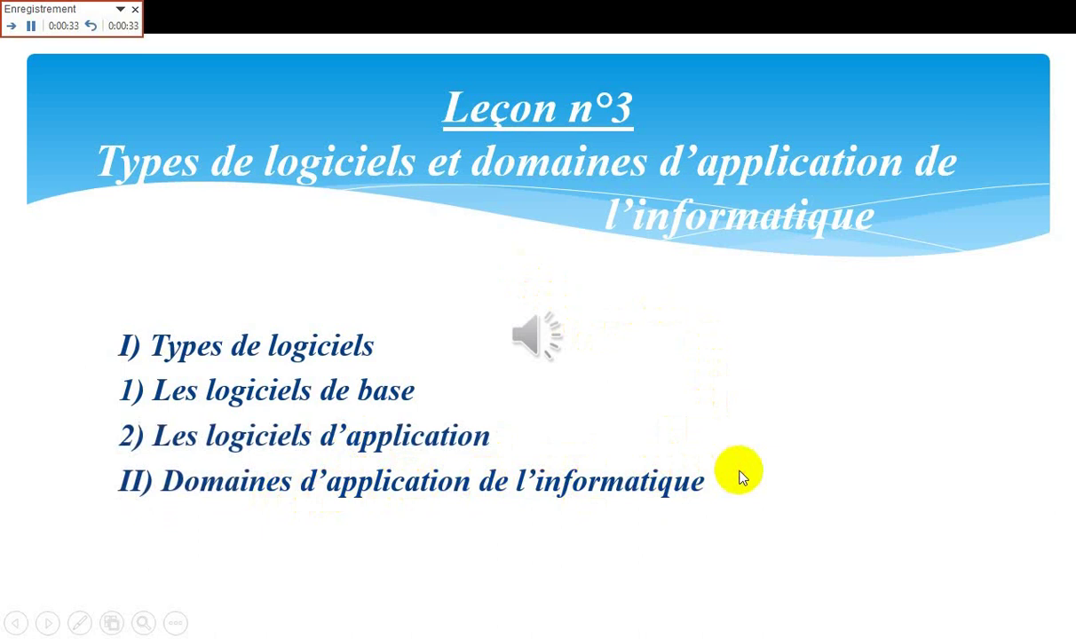
Advance to the Types de logiciels slide, reveal its title and paragraph, then stop recording
click(743, 477)
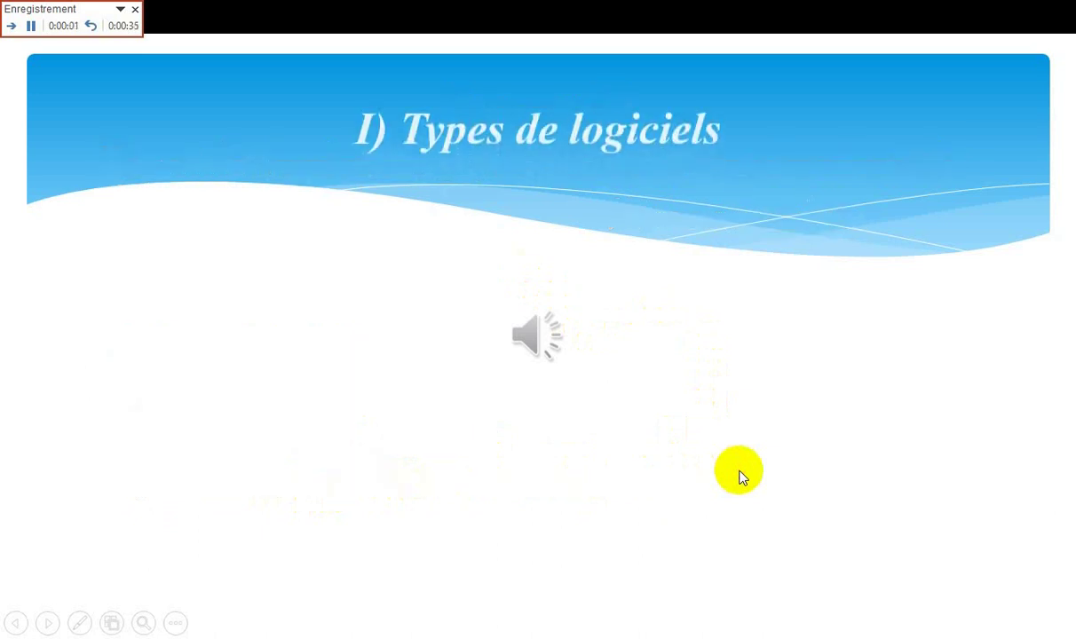
click(741, 475)
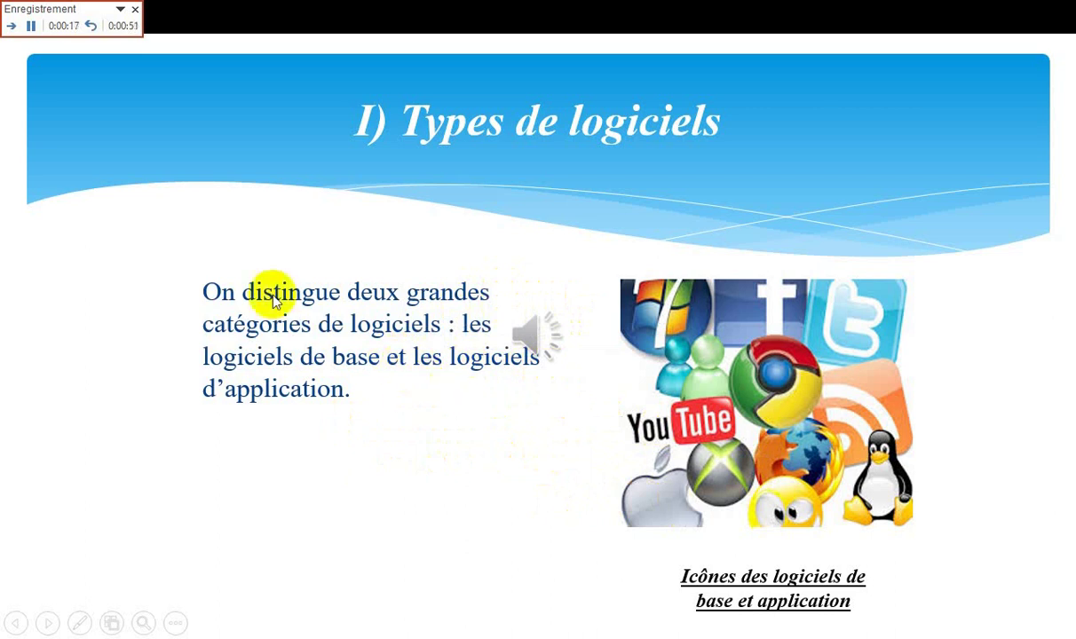
click(135, 9)
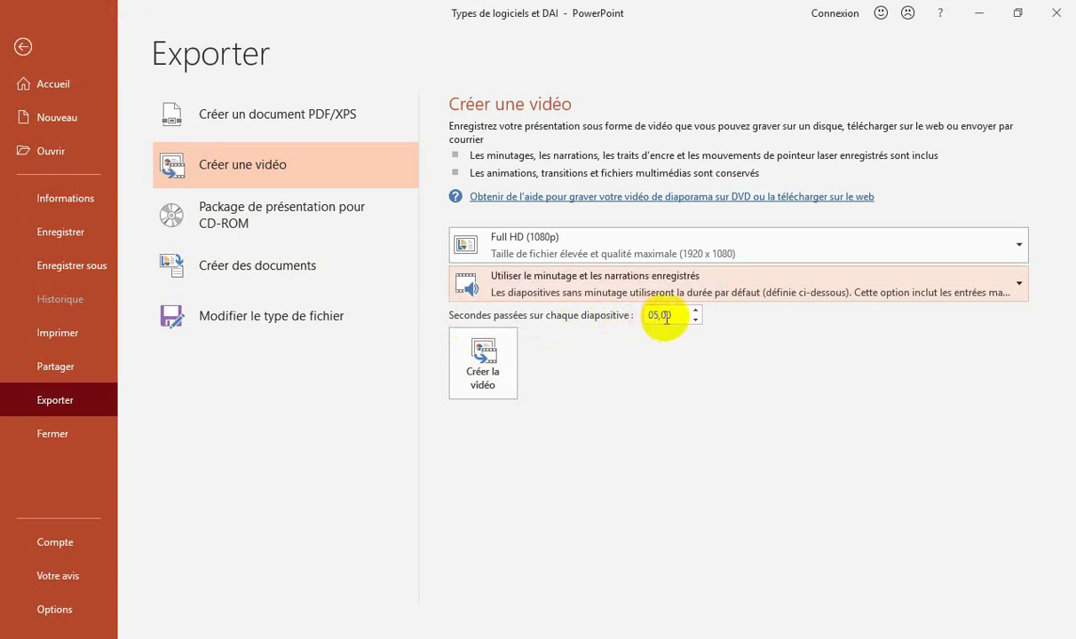
Create the video with recorded timings and save it as MPEG-4 'Types de logiciels et DAI.mp4'
click(696, 311)
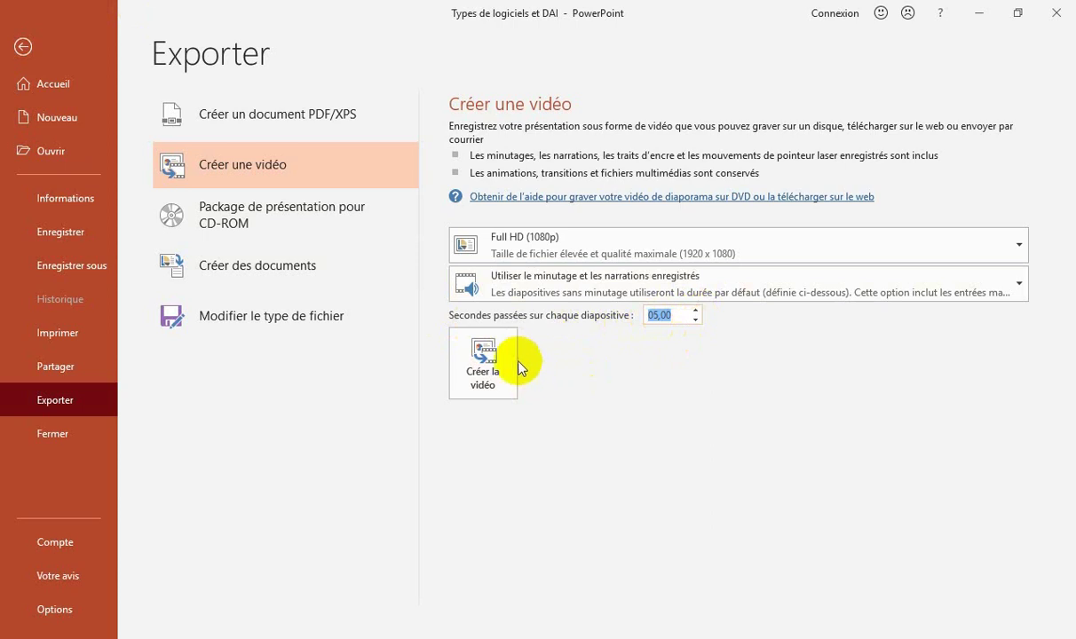
click(466, 369)
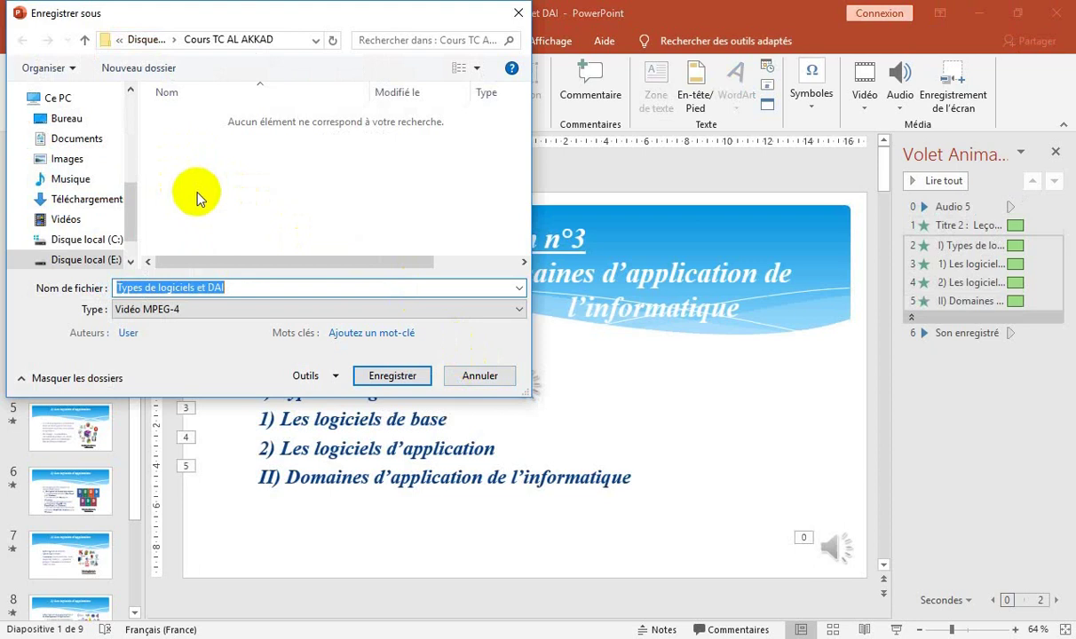
click(388, 377)
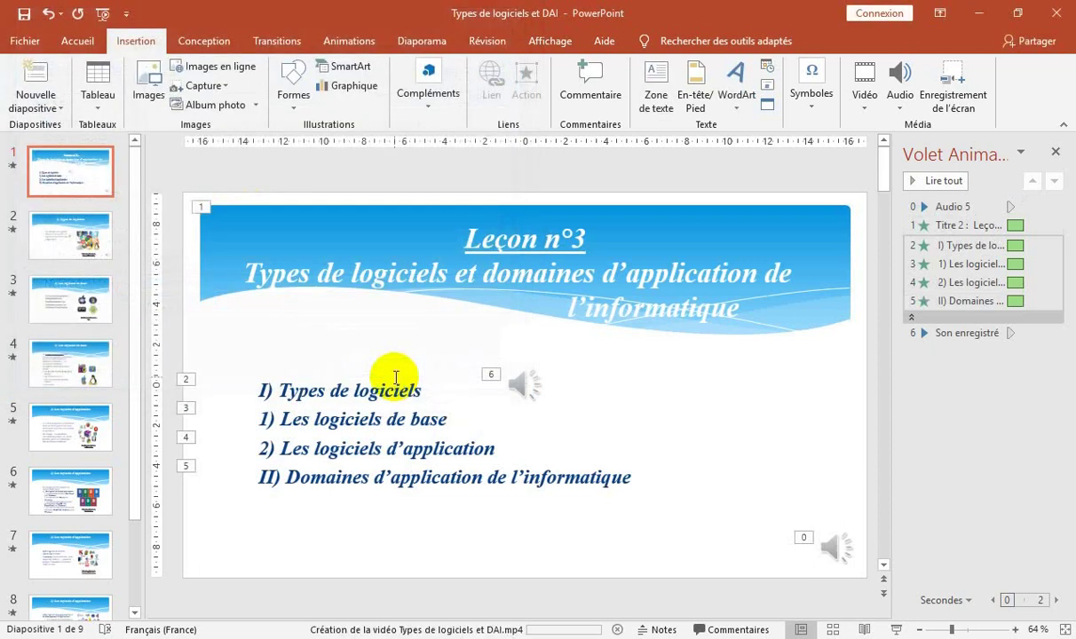